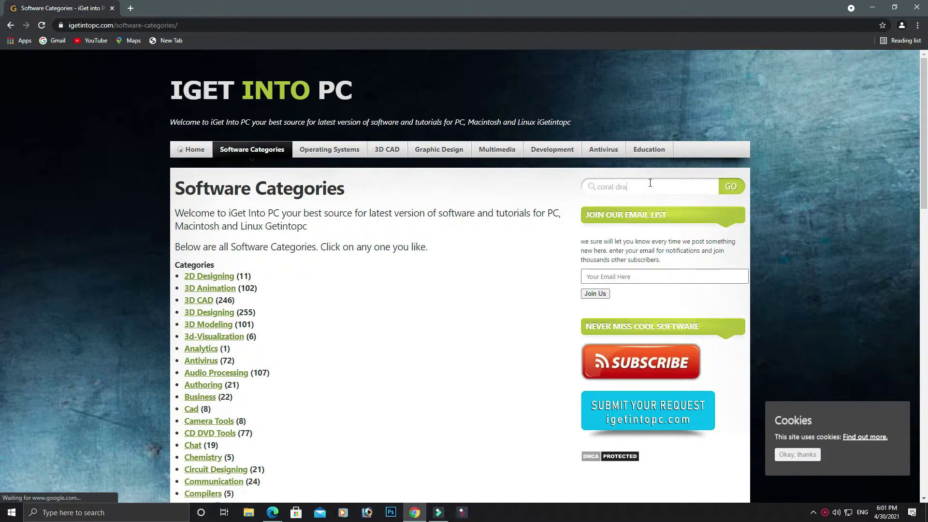
# Step: Submit the 'coral draw' site search in Chrome and scroll the 'Nothing found' results page
pyautogui.write('w')
pyautogui.press('Return')
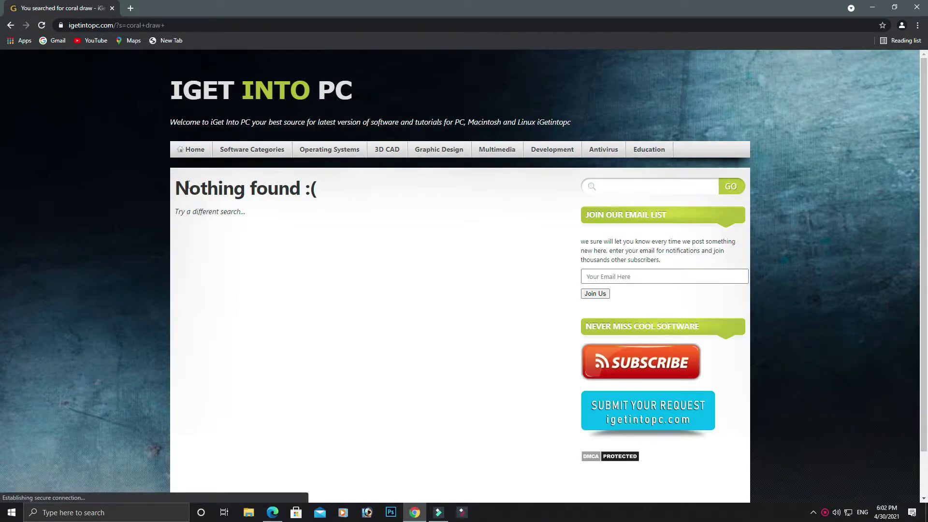
pyautogui.scroll(-1, 271, 188)
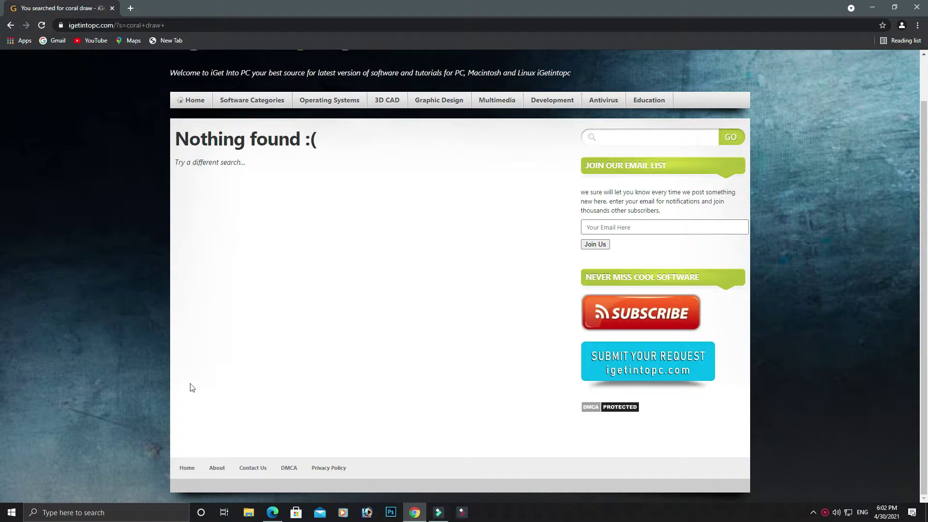
pyautogui.scroll(1, 662, 423)
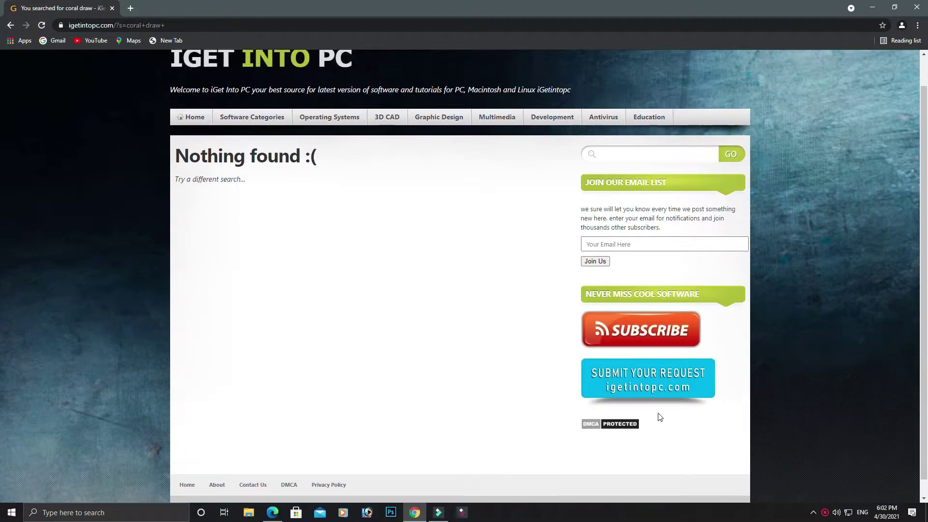
pyautogui.scroll(-1, 658, 412)
pyautogui.scroll(1, 660, 409)
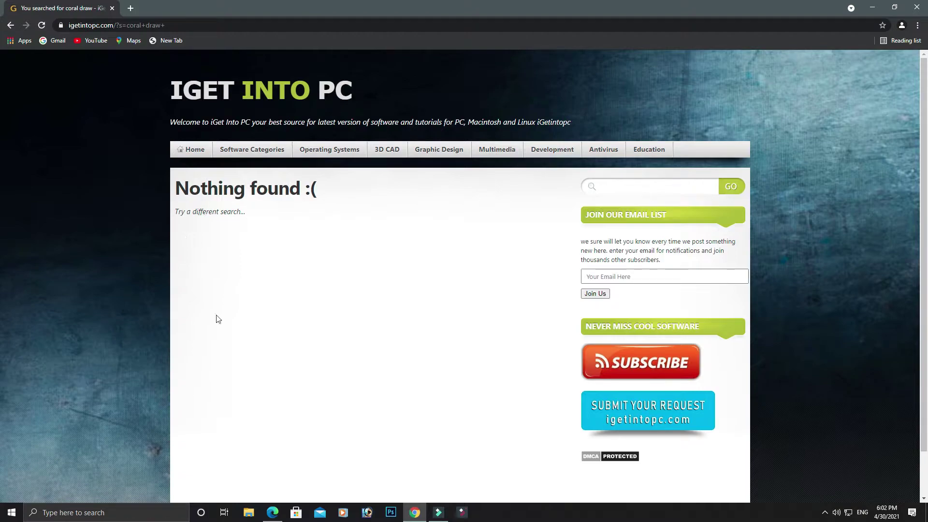
# Step: Maximize Edge, search Bing for 'get into pc' in a new tab, and open All Software Categories
pyautogui.click(272, 512)
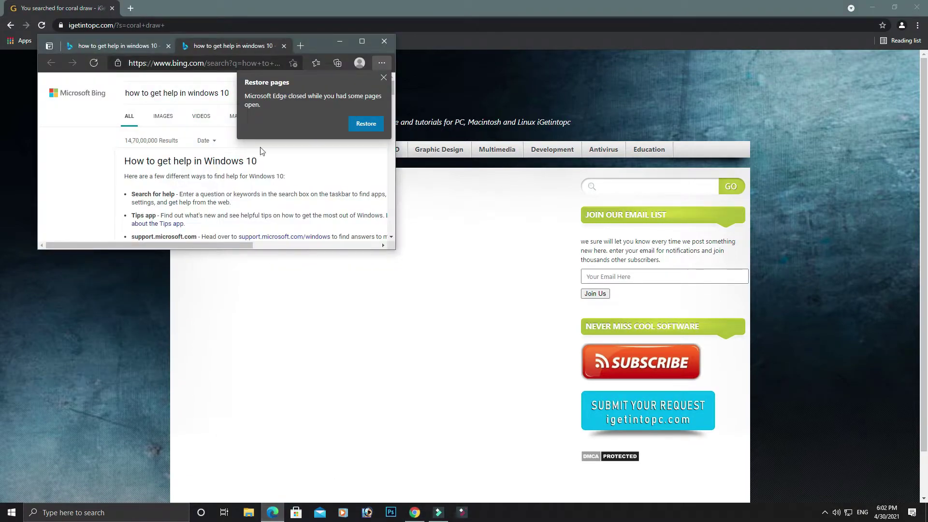
pyautogui.click(357, 42)
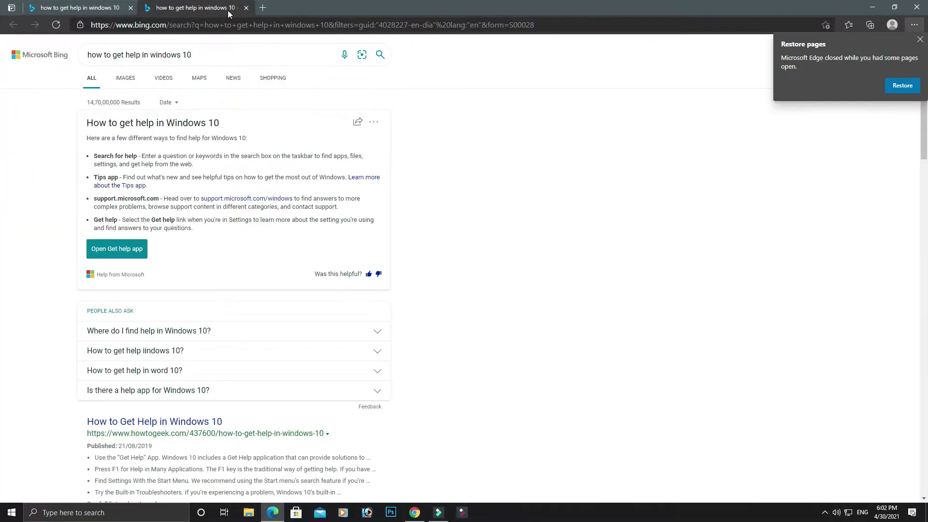
pyautogui.click(259, 9)
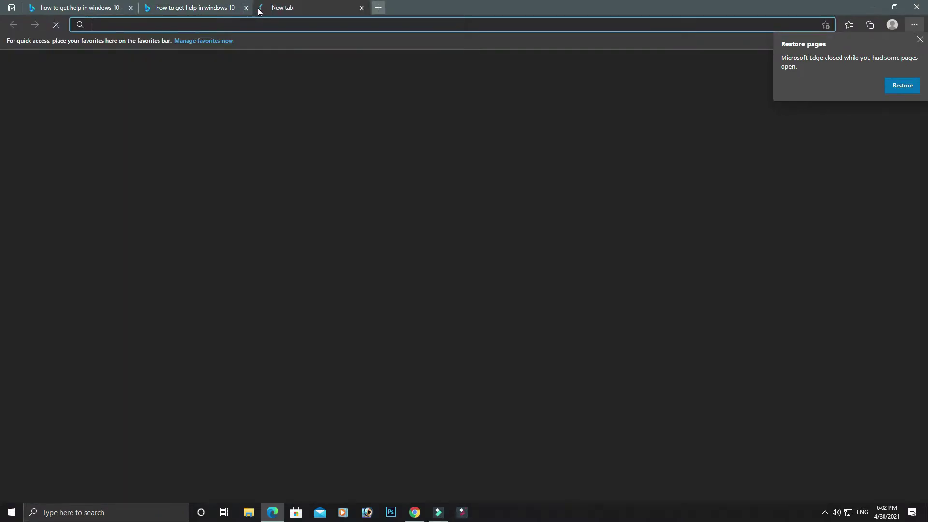
pyautogui.write('get')
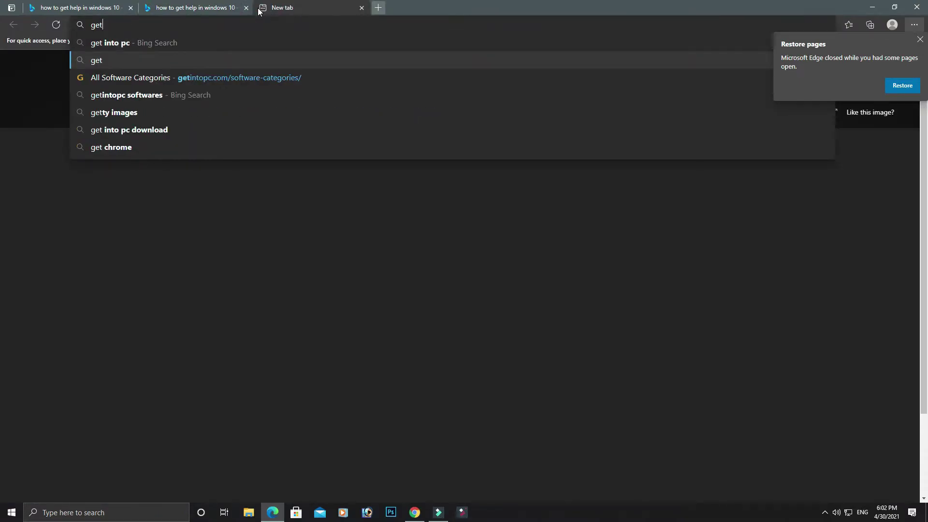
pyautogui.press('Return')
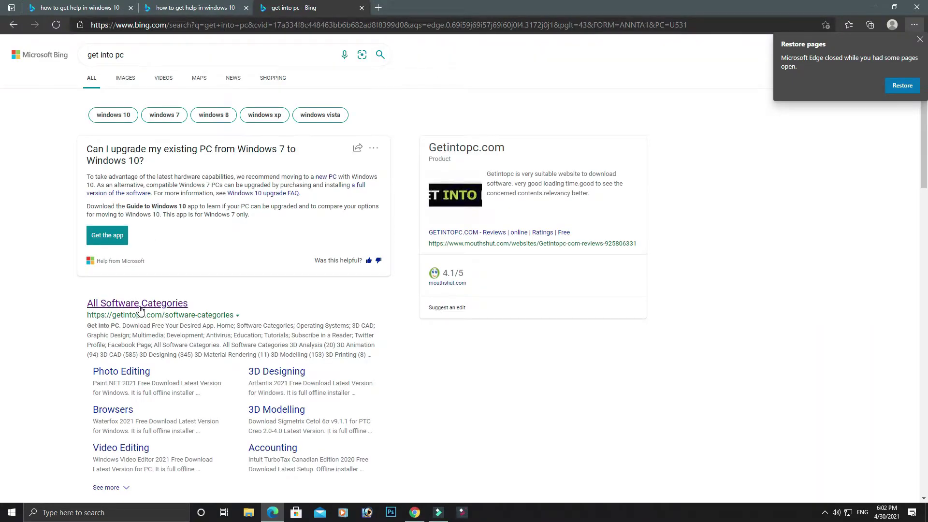
pyautogui.click(139, 307)
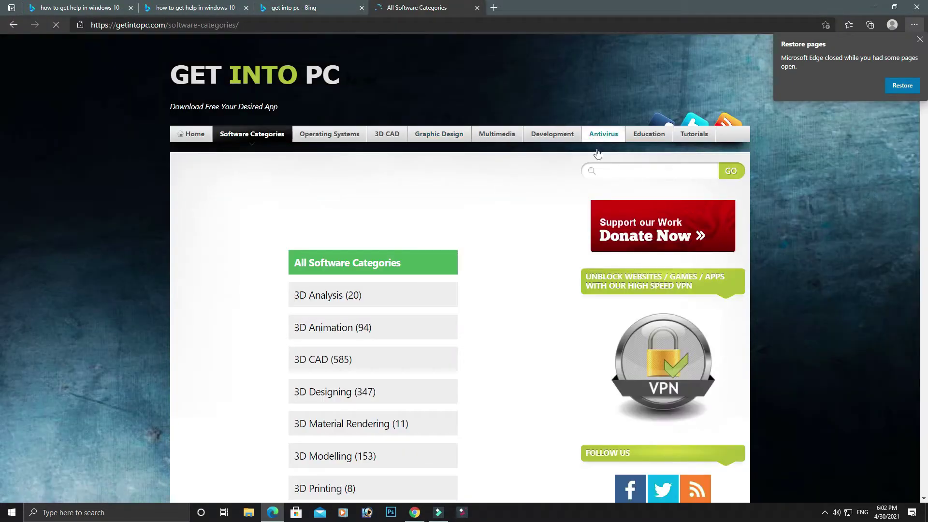
# Step: Search Get Into PC for 'coral draw' and browse the CorelDRAW results from version 11 to 2021
pyautogui.click(639, 169)
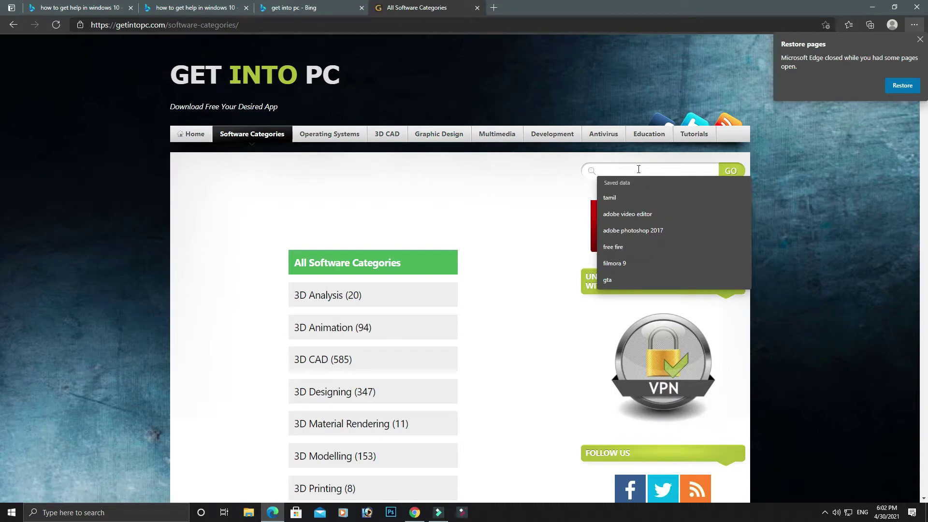
pyautogui.write('co')
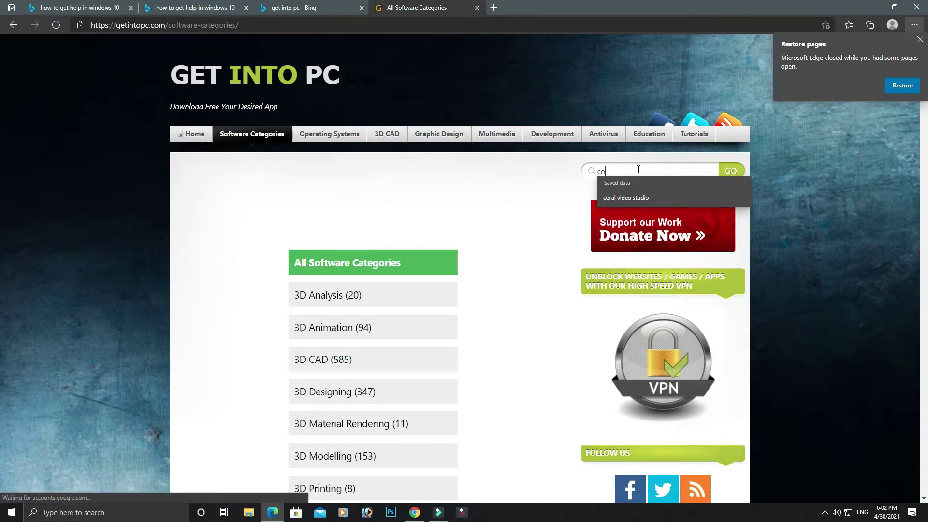
pyautogui.write('ral d')
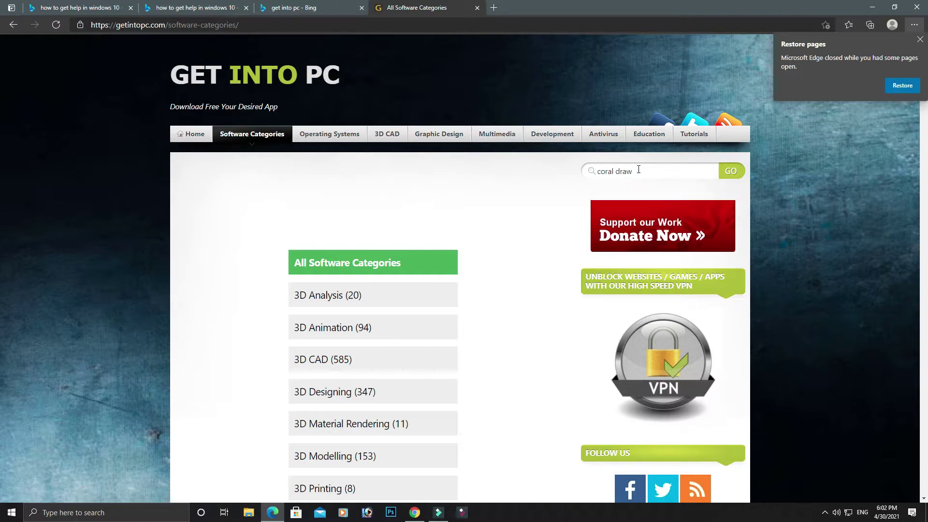
pyautogui.write('raw')
pyautogui.press('Return')
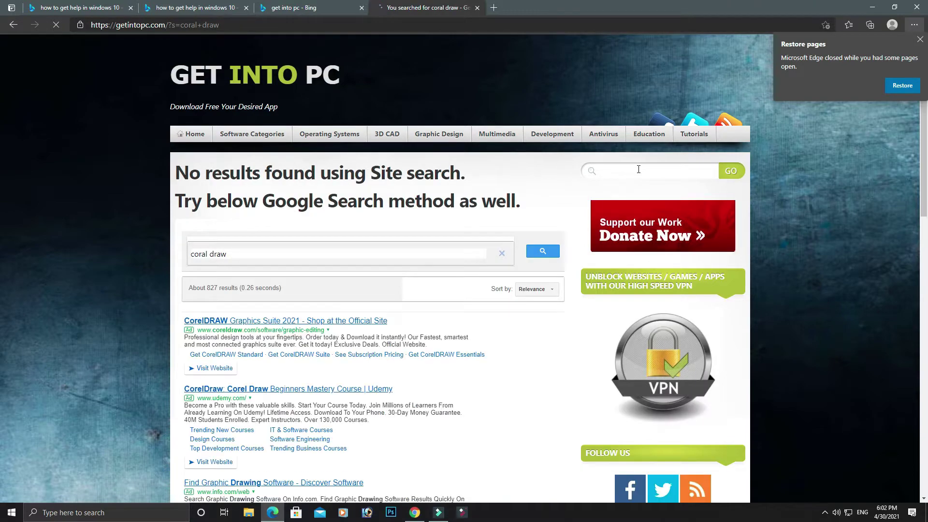
pyautogui.scroll(-5, 597, 257)
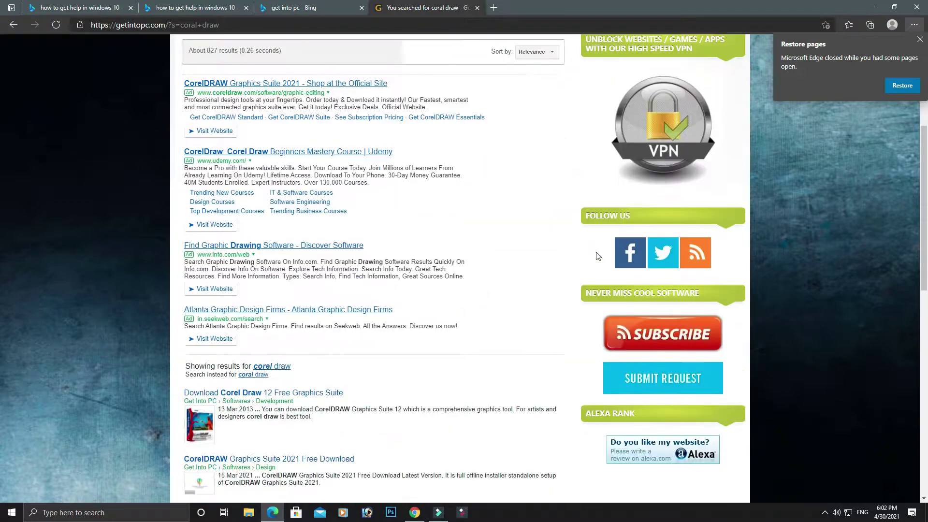
pyautogui.scroll(1, 204, 73)
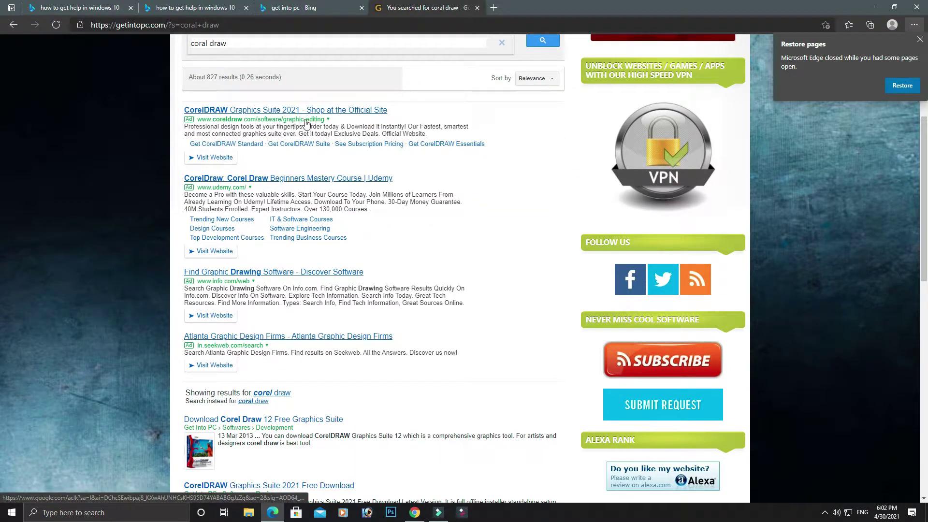
pyautogui.scroll(-1, 244, 183)
pyautogui.scroll(-5, 245, 183)
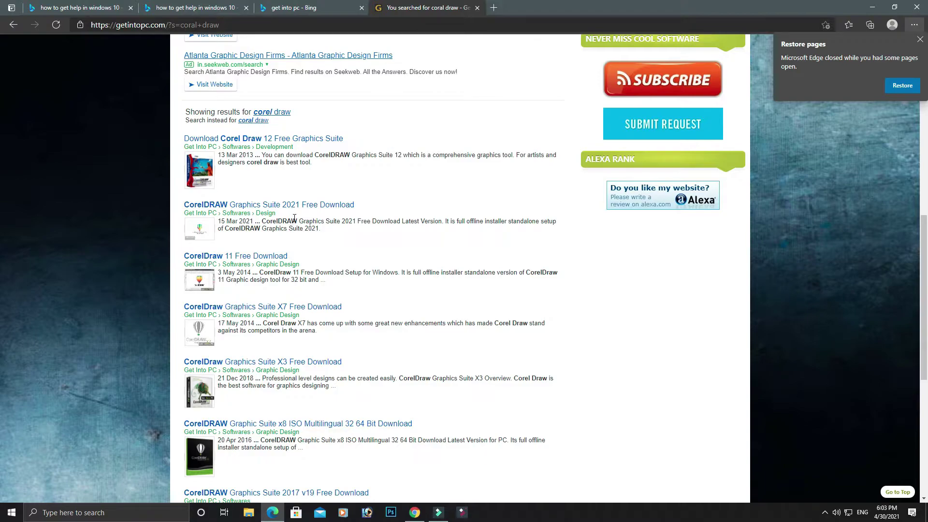
pyautogui.scroll(-3, 315, 215)
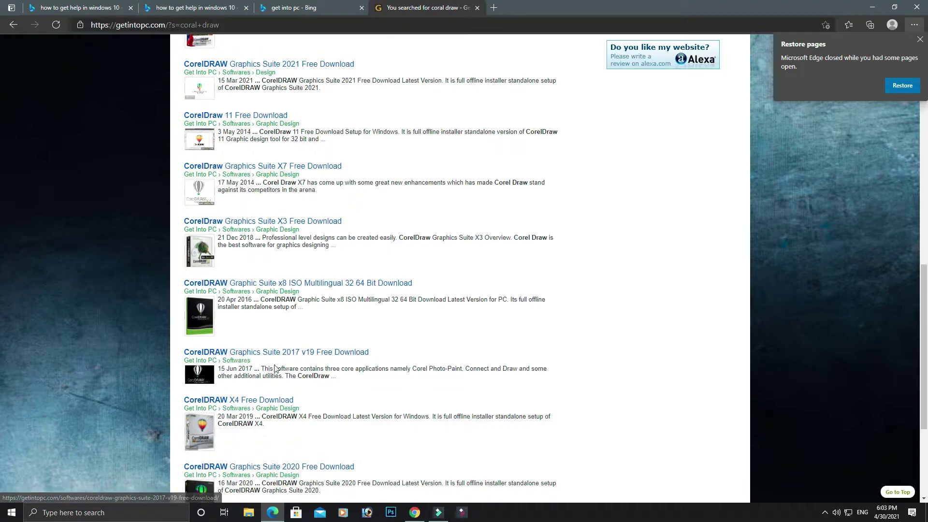
# Step: Open and look over the CorelDRAW Graphics Suite 2017 v19 download page
pyautogui.click(301, 358)
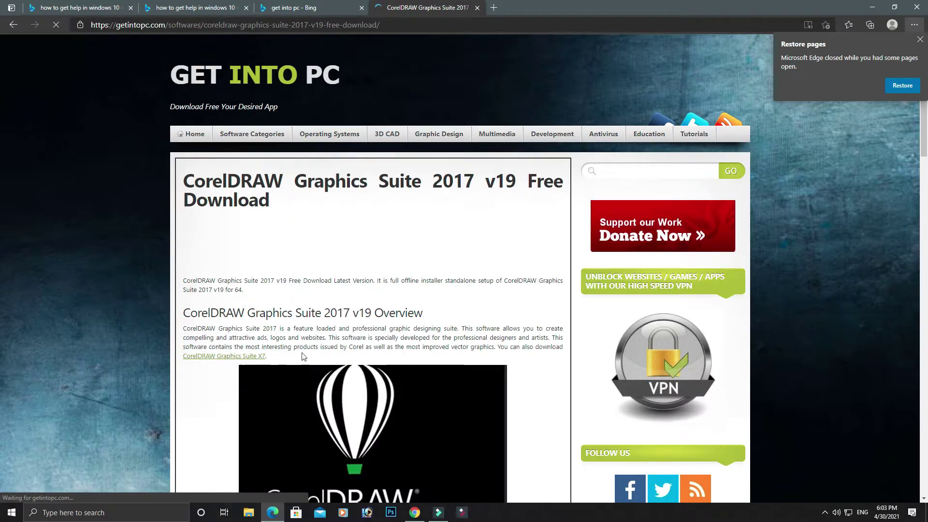
pyautogui.scroll(-10, 310, 340)
pyautogui.scroll(3, 309, 334)
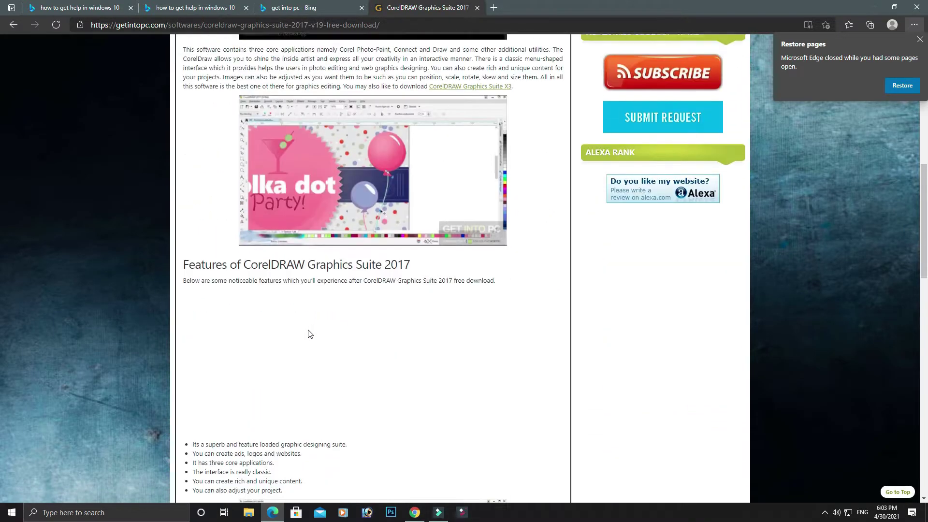
pyautogui.scroll(2, 309, 334)
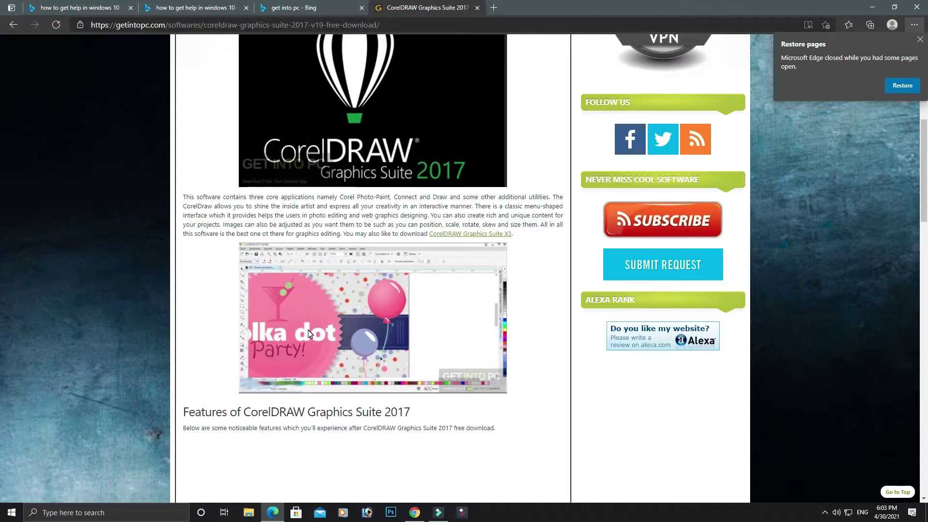
pyautogui.scroll(7, 309, 330)
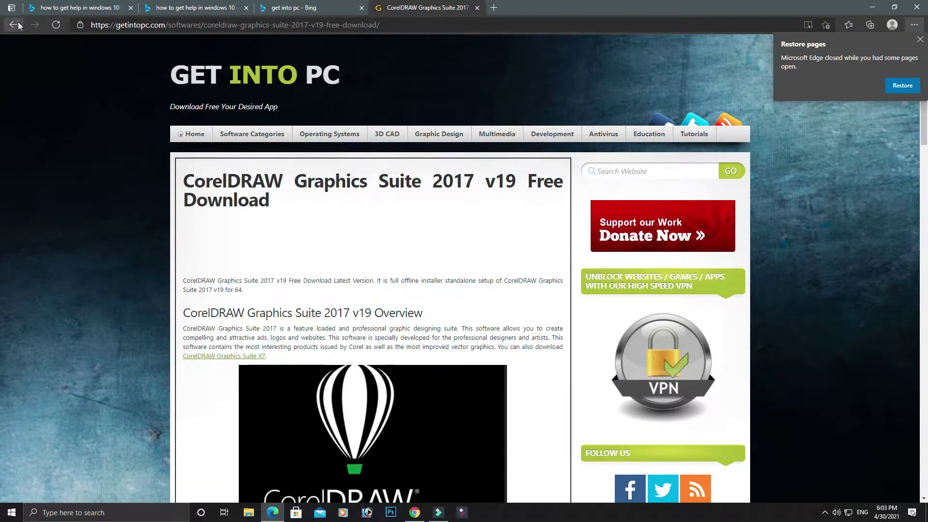
# Step: Go back to the coral draw results and open the CorelDRAW Graphics Suite 2020 page
pyautogui.click(14, 25)
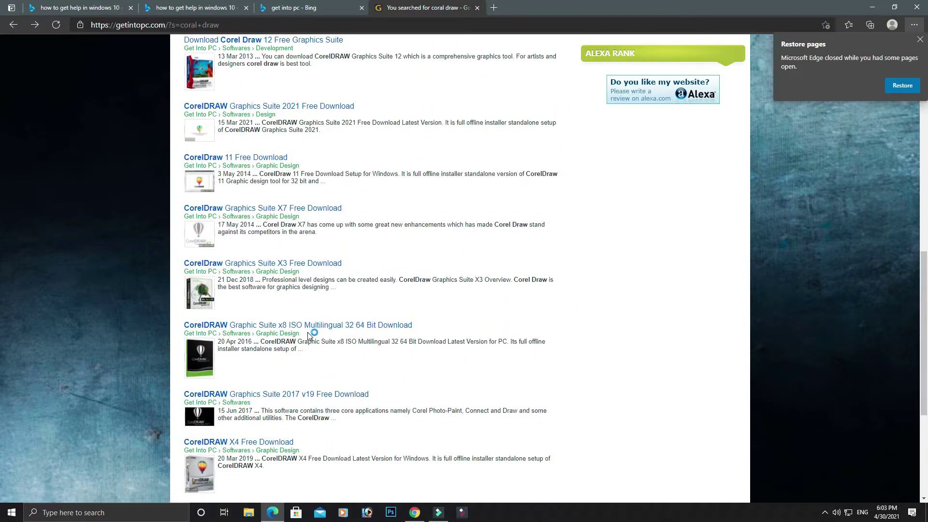
pyautogui.scroll(7, 309, 335)
pyautogui.scroll(-4, 310, 336)
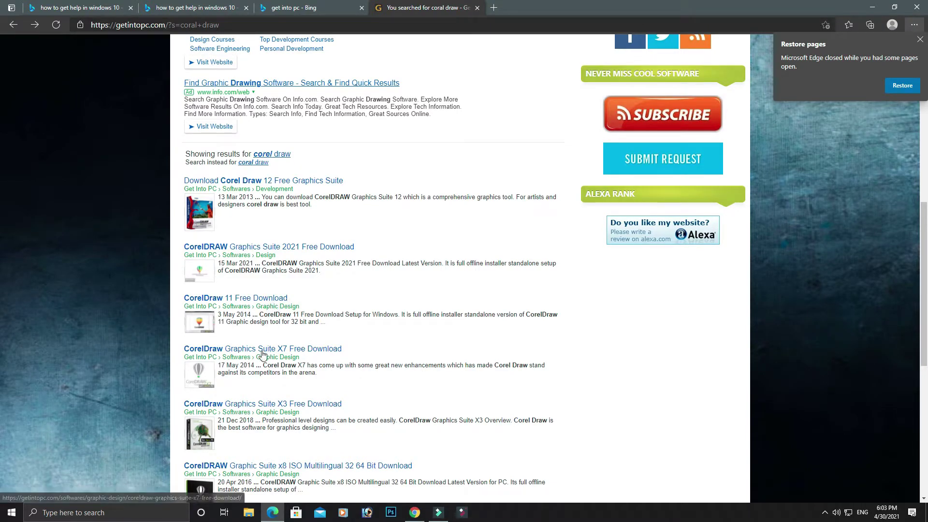
pyautogui.scroll(-4, 262, 354)
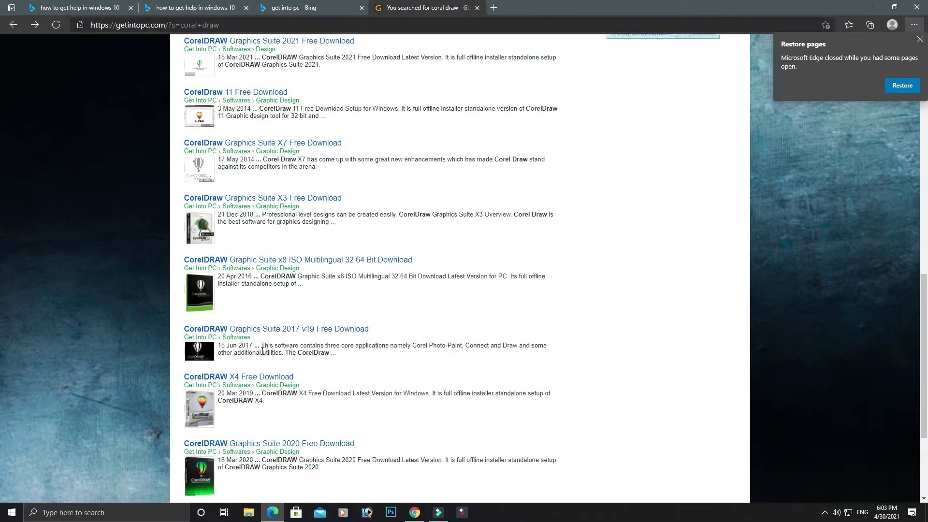
pyautogui.scroll(-3, 263, 351)
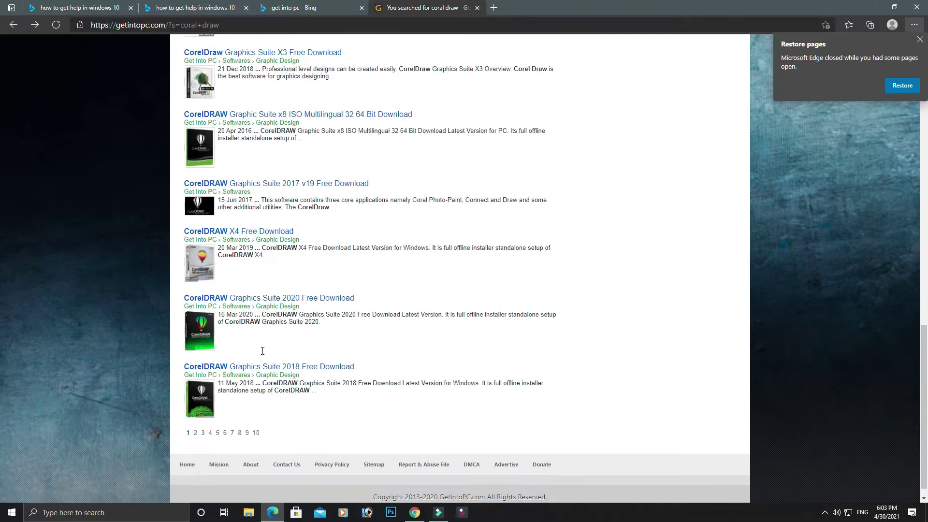
pyautogui.click(241, 302)
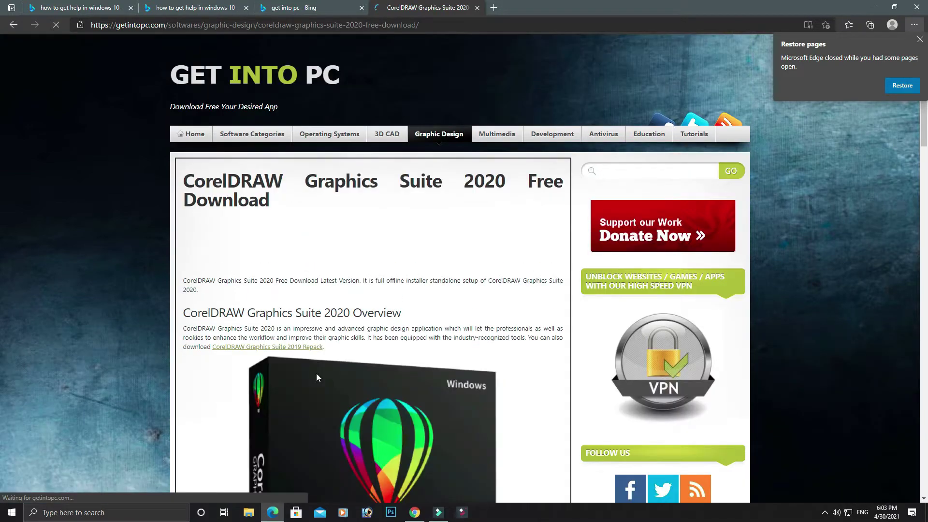
pyautogui.click(430, 20)
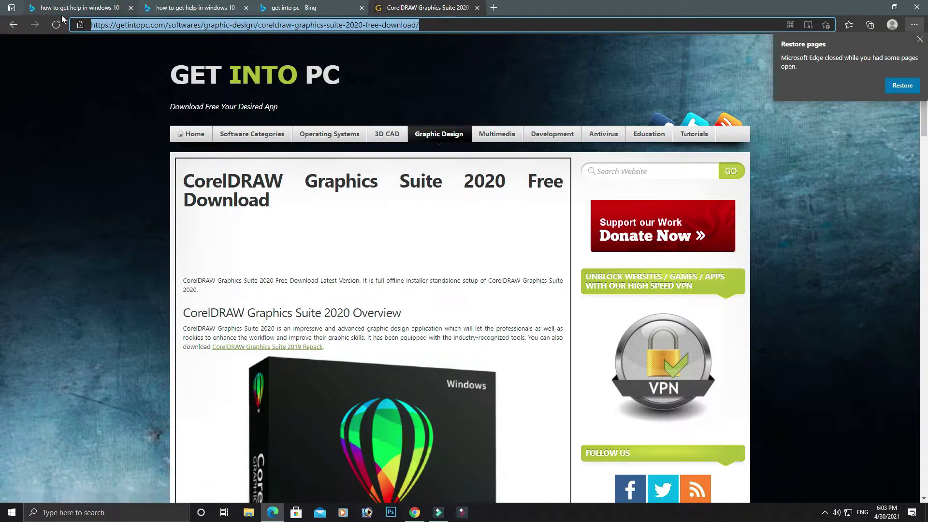
pyautogui.click(826, 513)
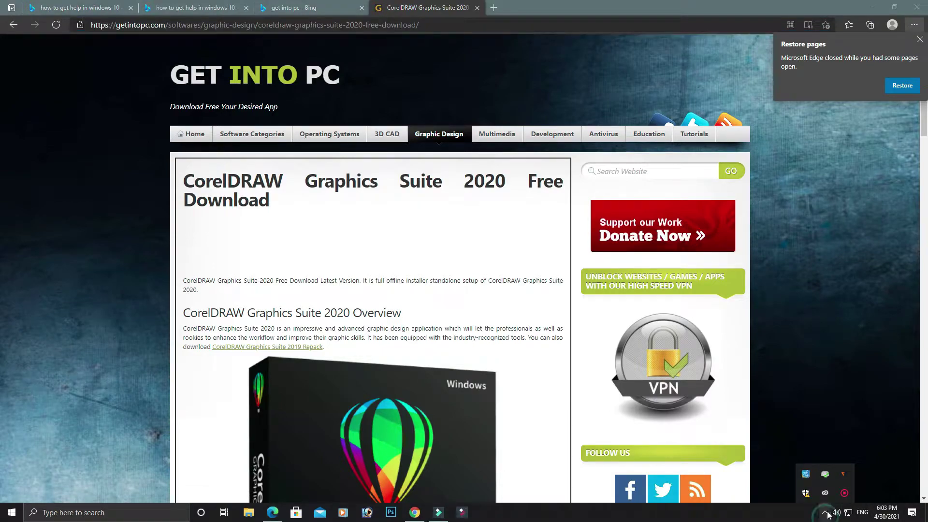
pyautogui.rightClick(827, 495)
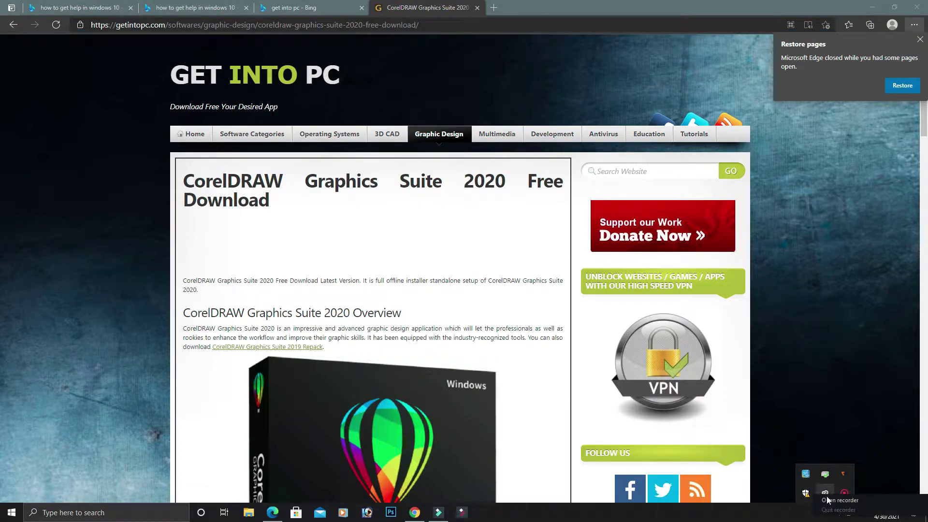
pyautogui.click(832, 503)
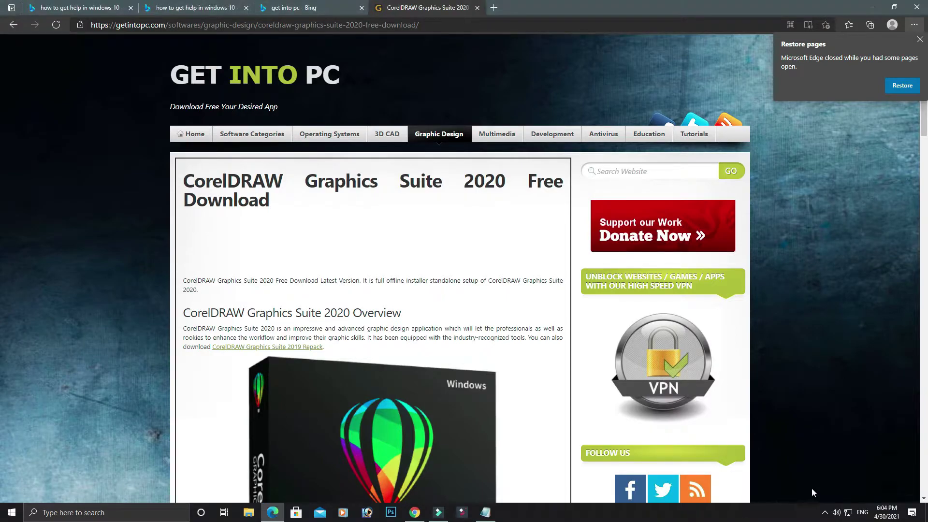
pyautogui.scroll(-7, 463, 323)
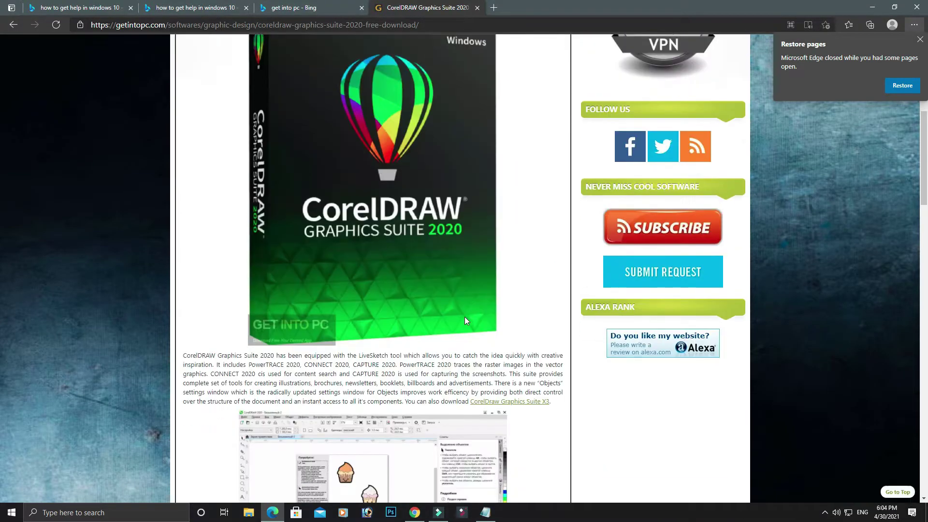
pyautogui.scroll(7, 463, 323)
pyautogui.scroll(-10, 462, 324)
pyautogui.scroll(-2, 461, 325)
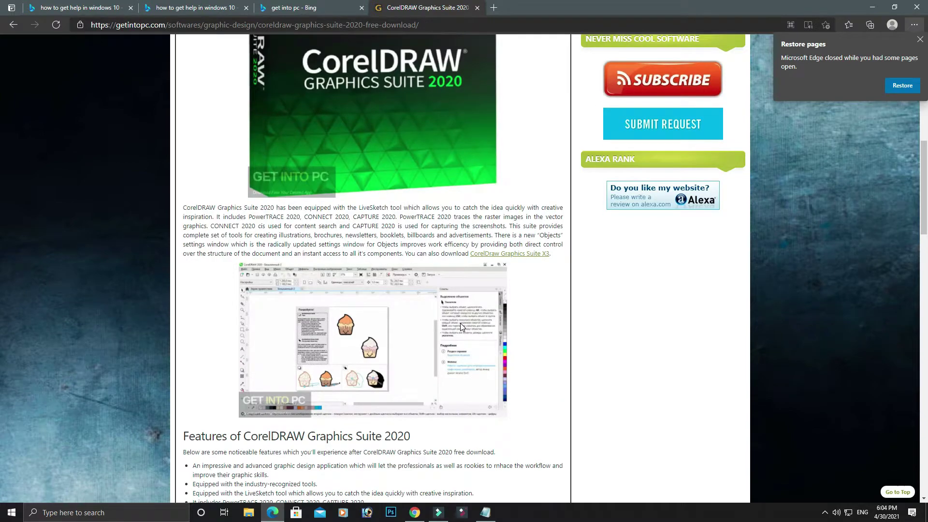
pyautogui.scroll(-6, 486, 325)
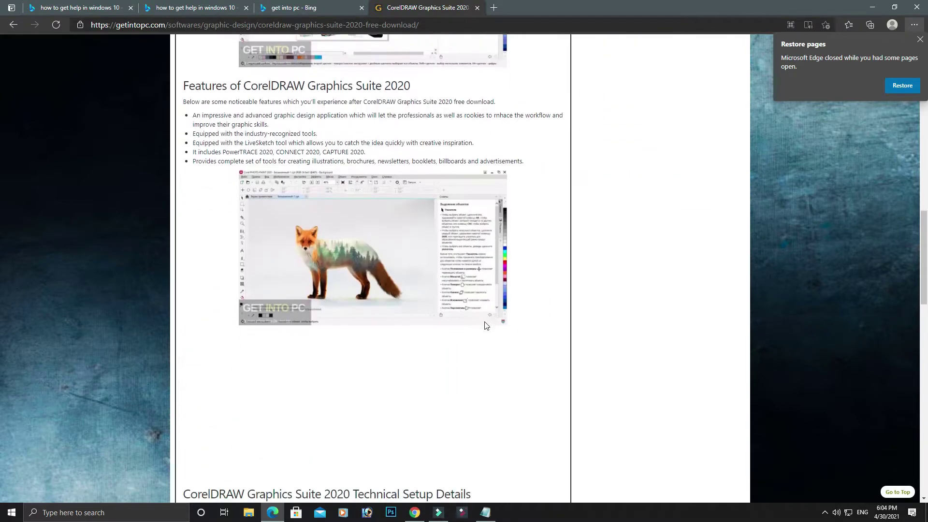
pyautogui.scroll(-9, 487, 325)
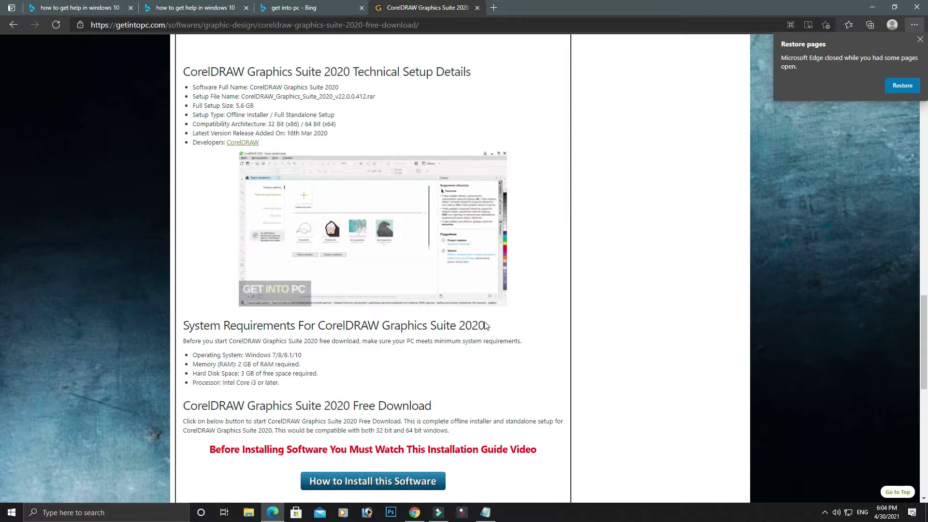
pyautogui.scroll(4, 486, 326)
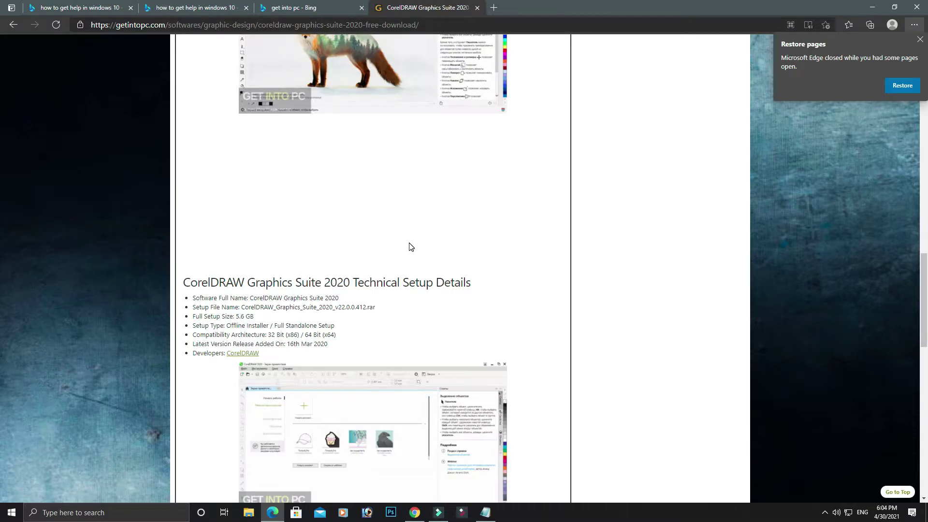
pyautogui.scroll(15, 411, 248)
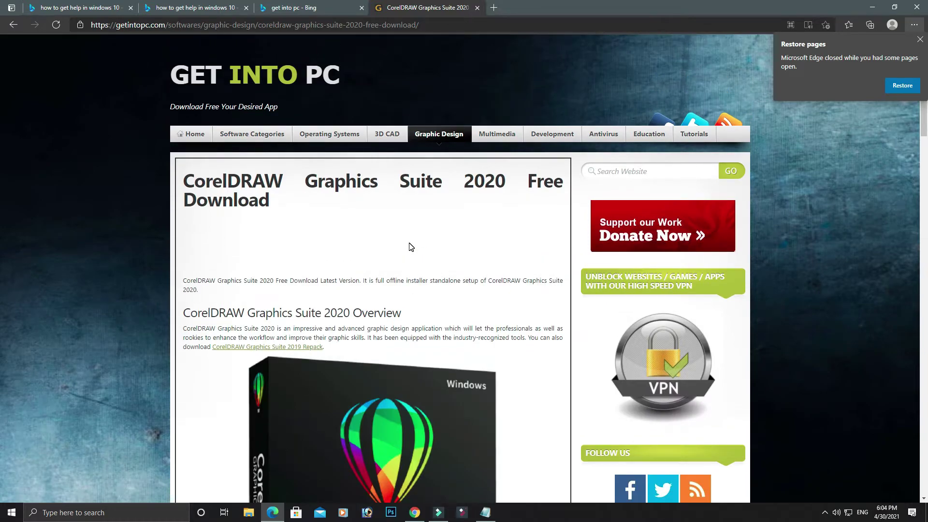
pyautogui.scroll(-6, 409, 243)
pyautogui.scroll(6, 409, 242)
# Step: Go back to the coral draw results and open the 'CorelDRAW Graphics Suite 2018 Free Download' link
pyautogui.click(12, 24)
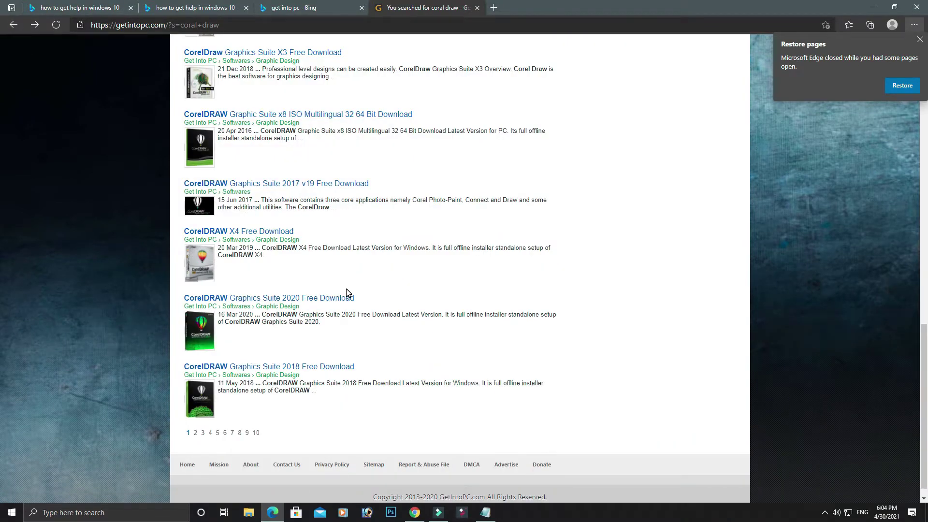
pyautogui.scroll(2, 347, 293)
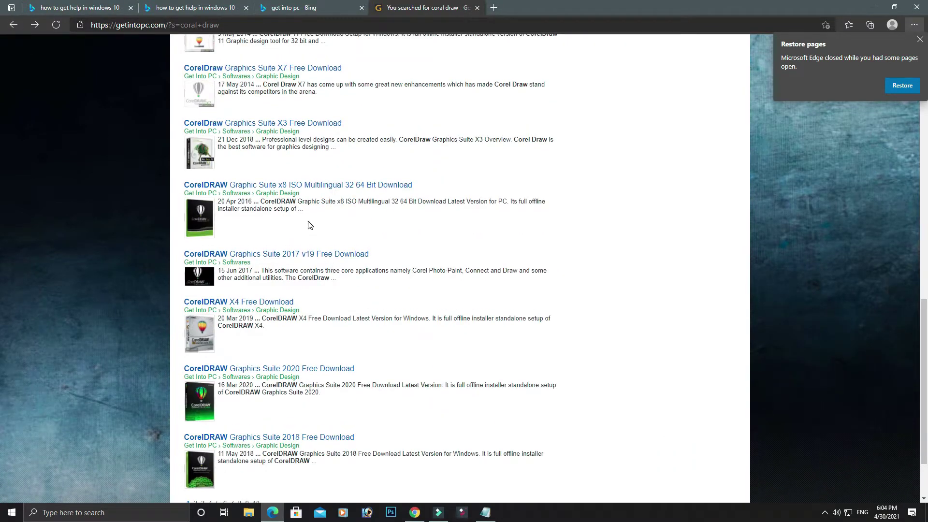
pyautogui.scroll(10, 307, 220)
pyautogui.scroll(-2, 306, 214)
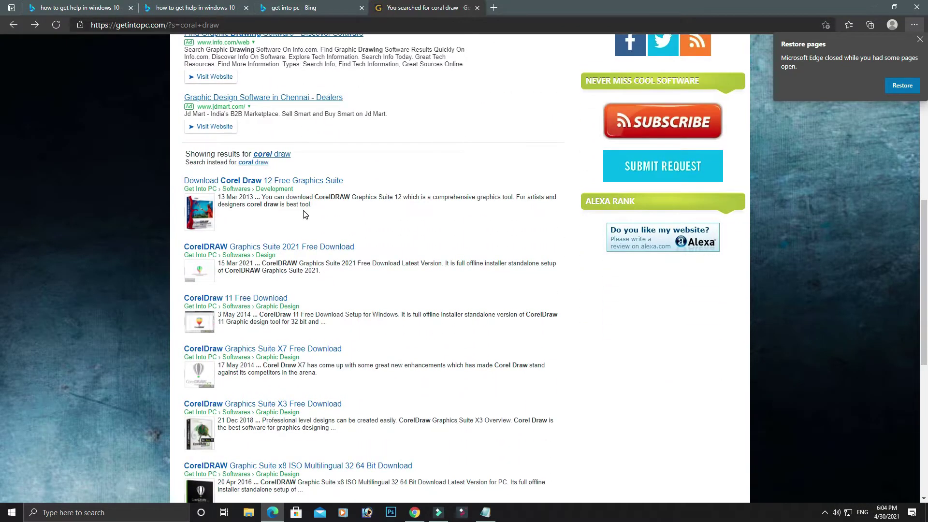
pyautogui.scroll(-4, 305, 214)
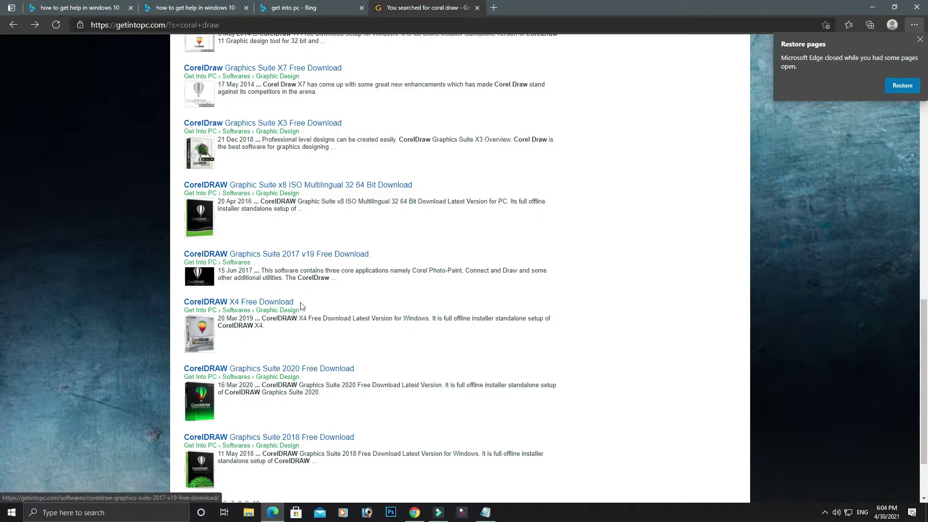
pyautogui.scroll(-2, 302, 312)
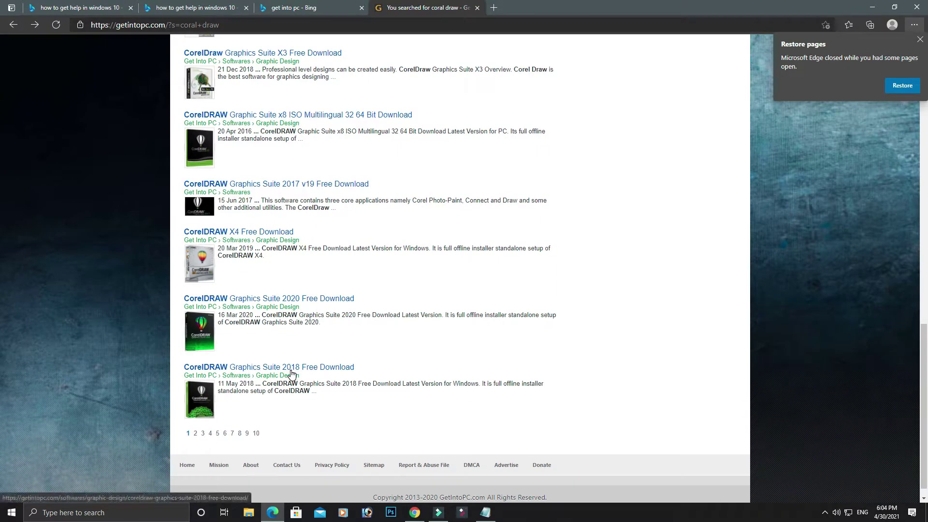
pyautogui.click(292, 370)
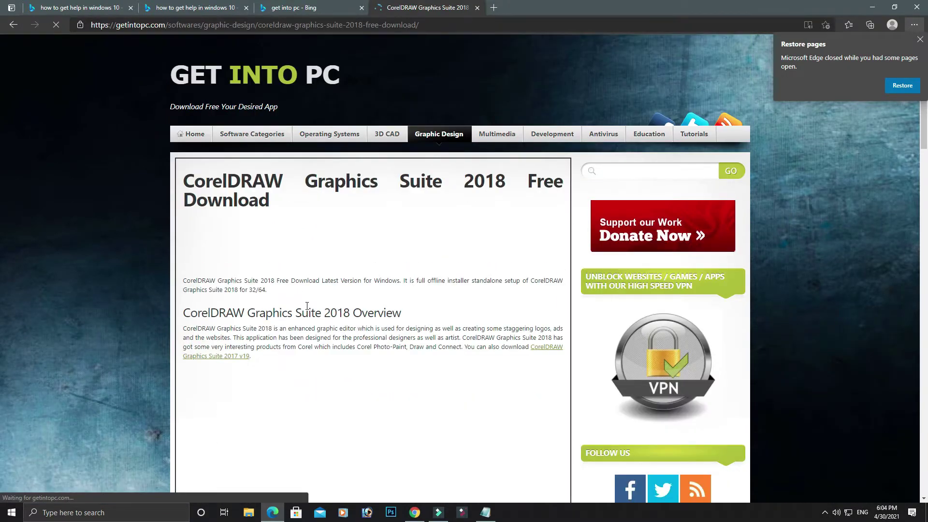
# Step: Scroll the CorelDRAW 2018 page down to the 2.4 GB offline installer's Download button
pyautogui.scroll(-8, 307, 305)
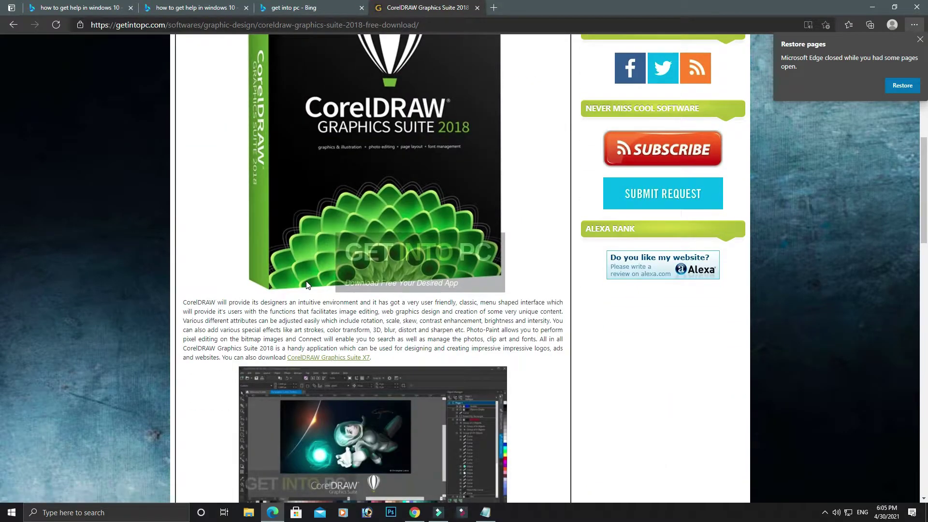
pyautogui.scroll(-10, 307, 286)
pyautogui.scroll(8, 307, 281)
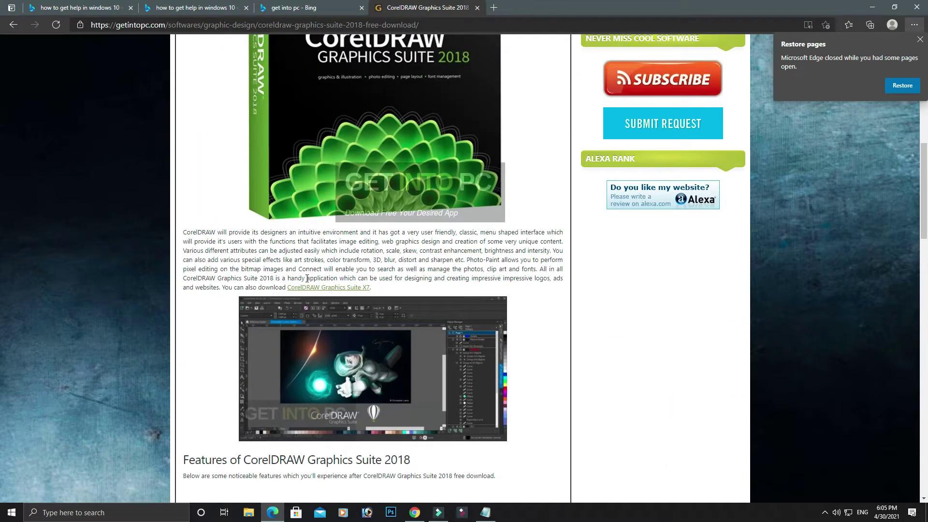
pyautogui.scroll(-1, 307, 278)
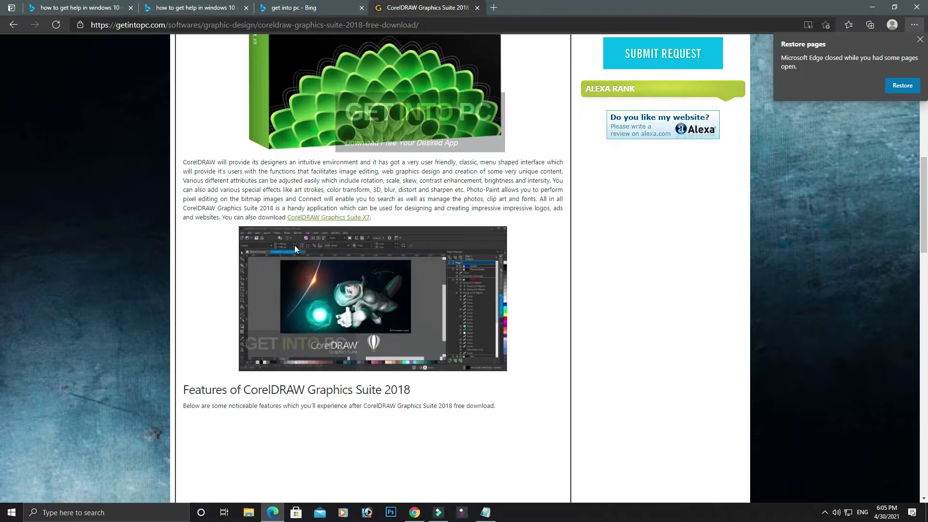
pyautogui.scroll(-15, 416, 291)
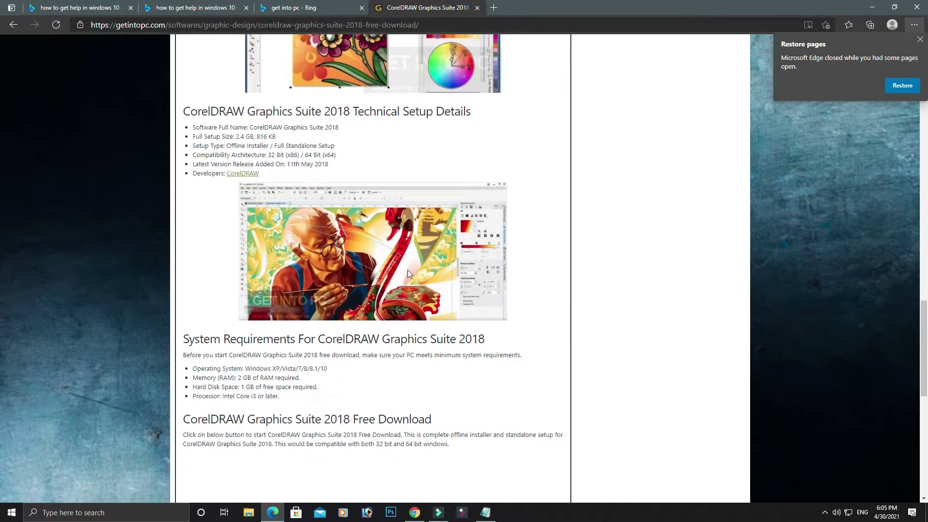
pyautogui.scroll(-8, 409, 274)
pyautogui.scroll(4, 408, 256)
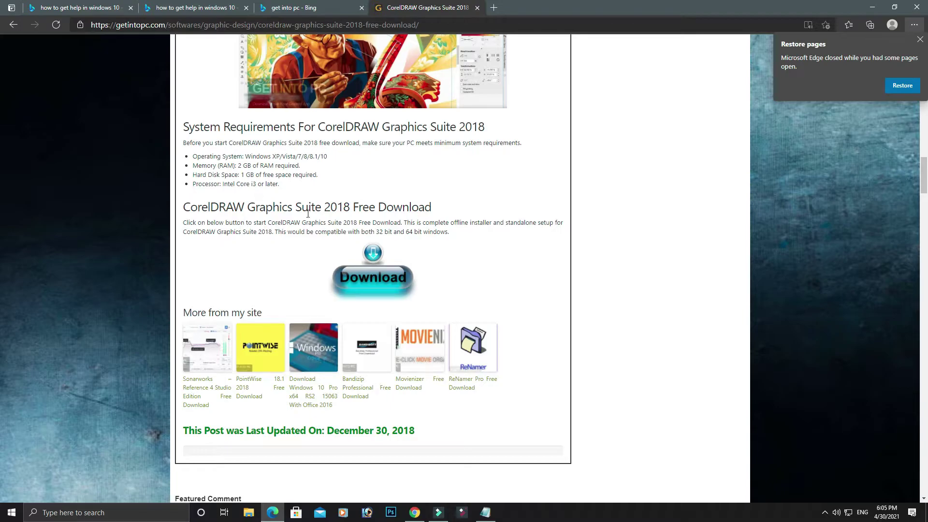
# Step: Open the CorelDRAW 2018 Repack page and click its Download button for the Wait For Resource page
pyautogui.click(401, 291)
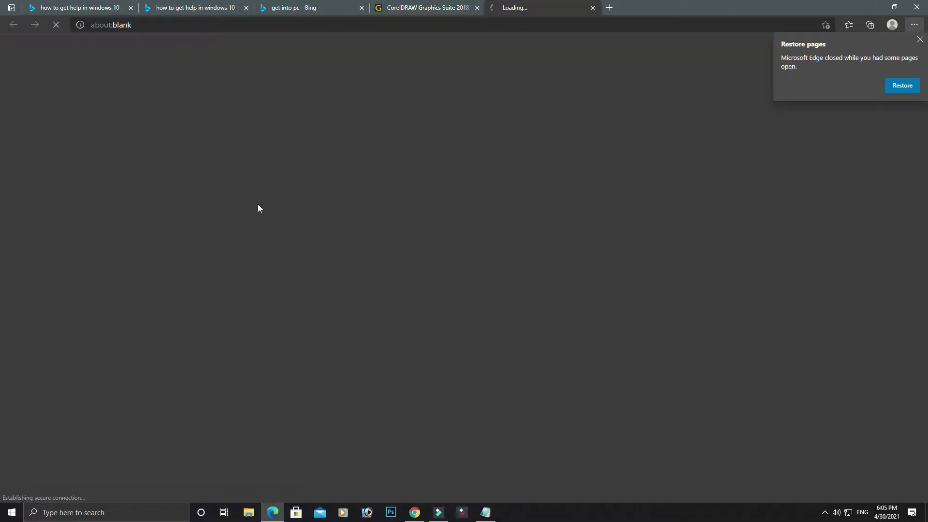
pyautogui.scroll(-5, 323, 174)
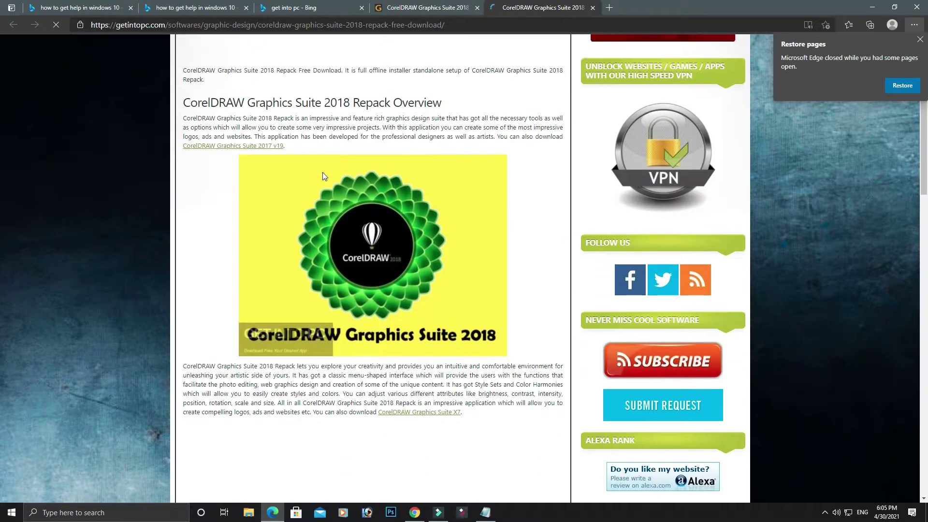
pyautogui.scroll(2, 323, 174)
pyautogui.scroll(-10, 389, 151)
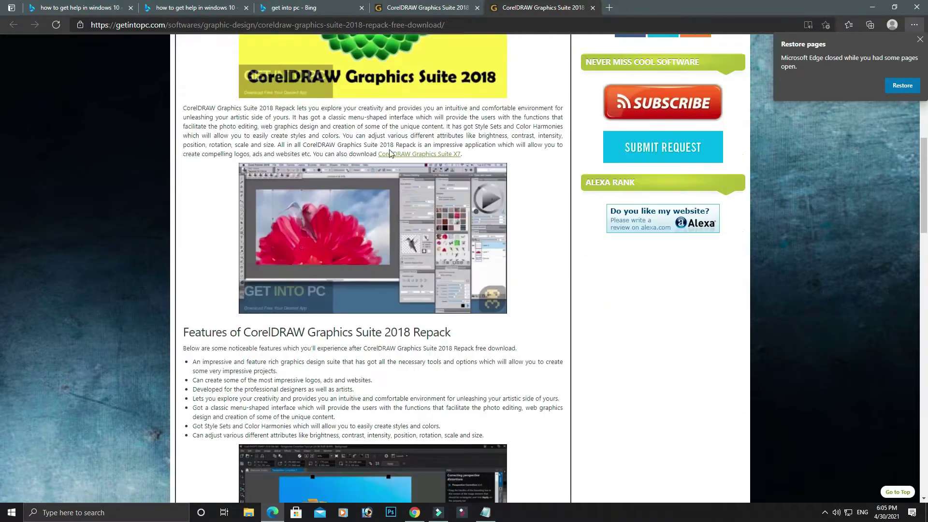
pyautogui.scroll(-10, 389, 151)
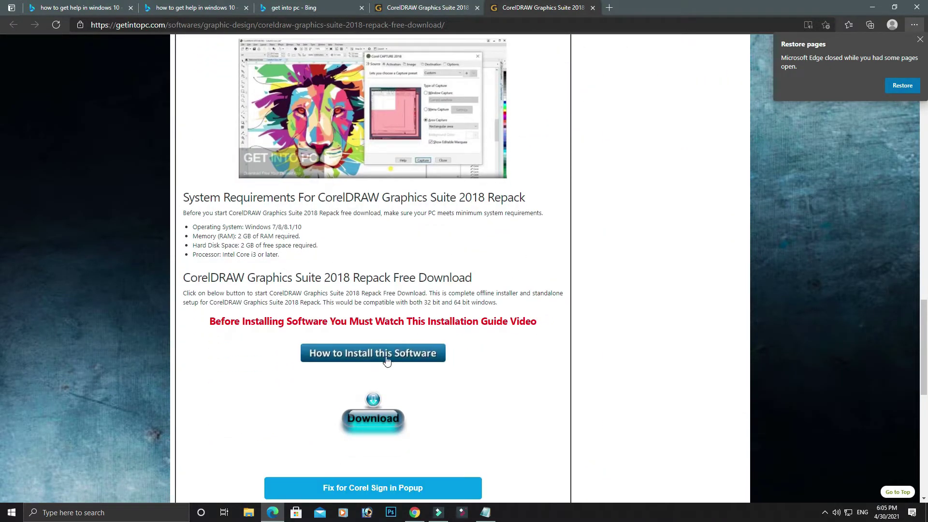
pyautogui.click(381, 428)
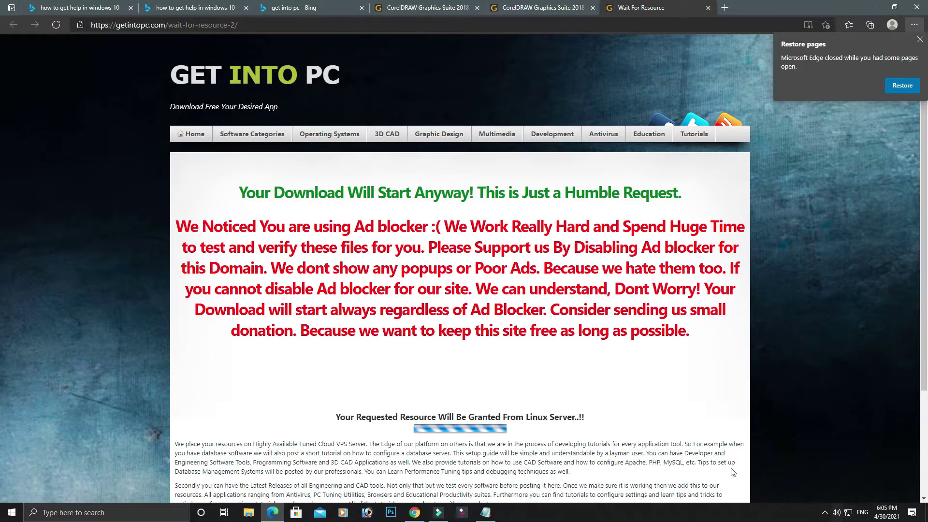
# Step: Wait for the 1.4 GB CorelDRAW .rar download to finish, then reopen the screen recorder from the tray
pyautogui.scroll(-3, 623, 319)
pyautogui.scroll(3, 618, 307)
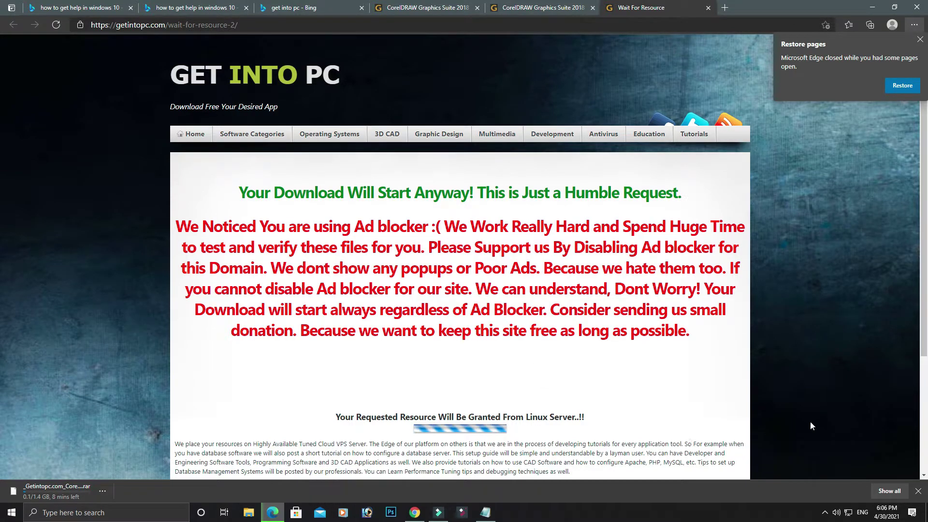
pyautogui.click(826, 513)
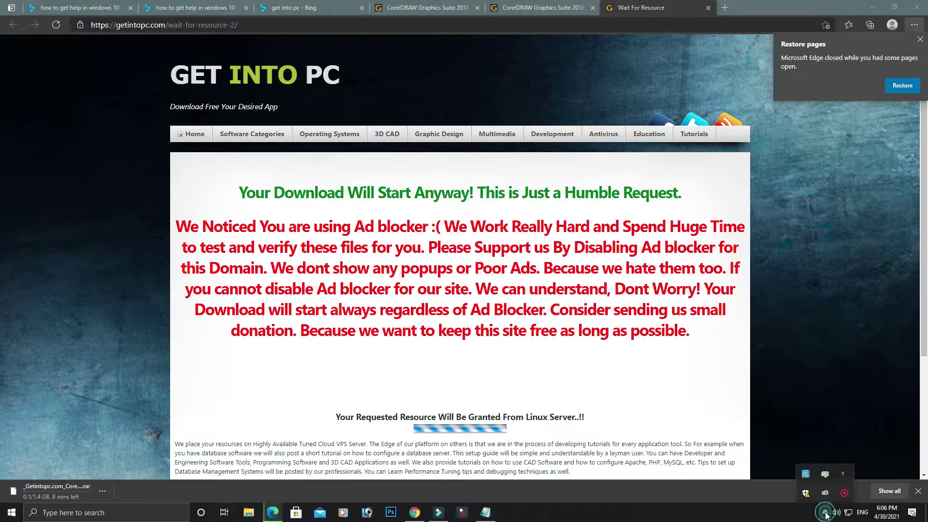
pyautogui.rightClick(849, 497)
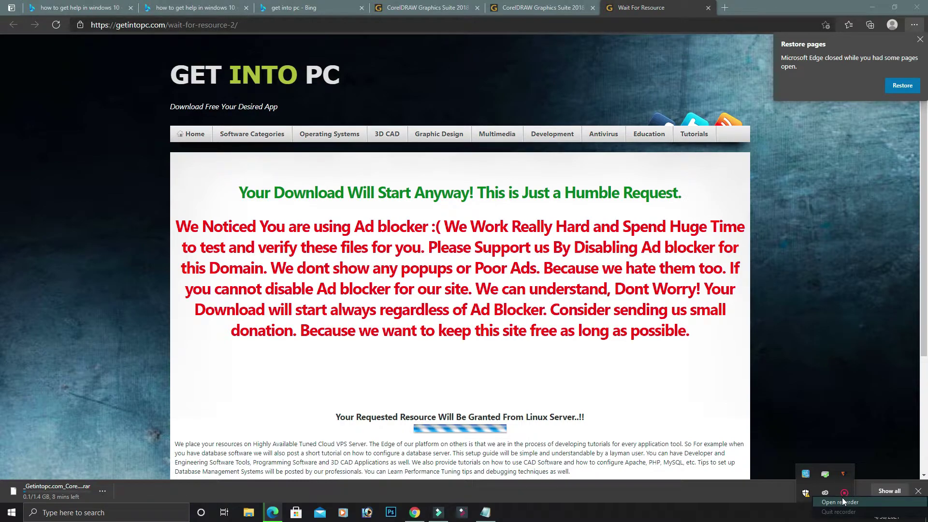
pyautogui.click(842, 502)
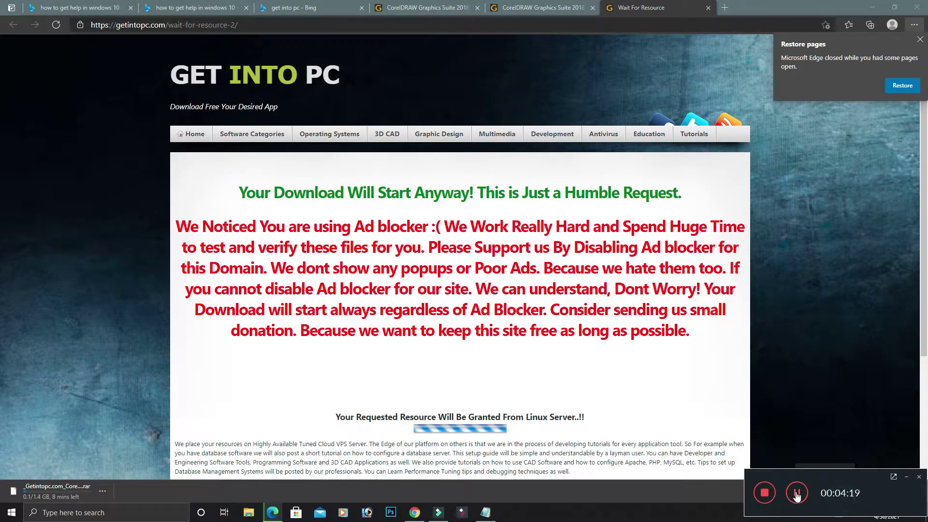
# Step: Minimize both browsers and open This PC from the desktop in a maximized window
pyautogui.click(873, 6)
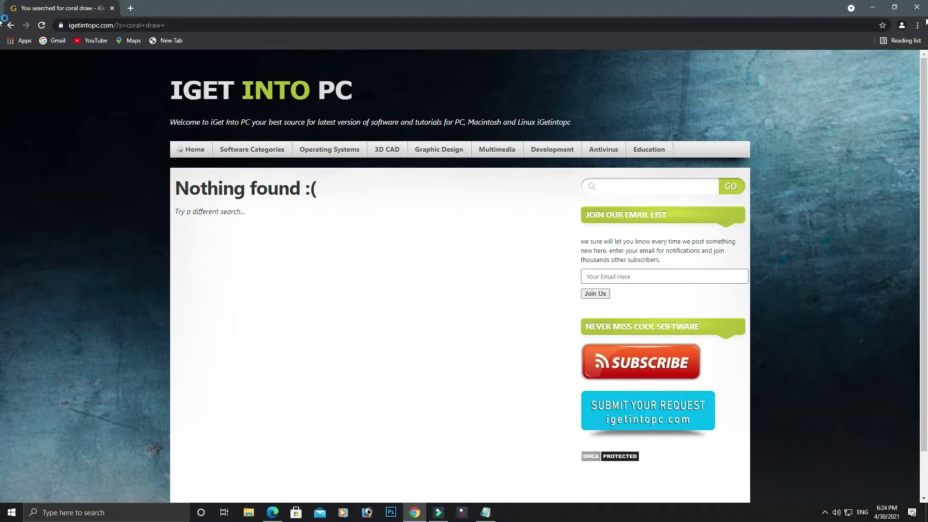
pyautogui.click(873, 7)
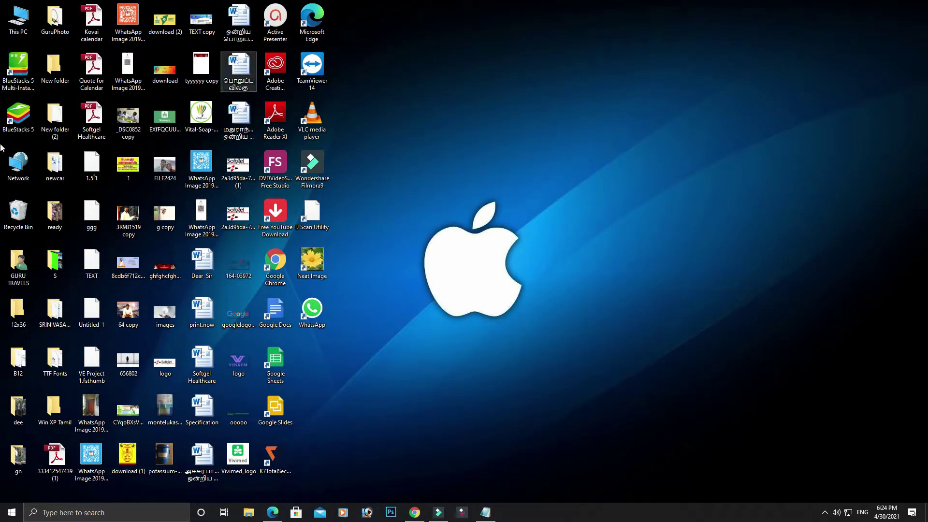
pyautogui.doubleClick(27, 34)
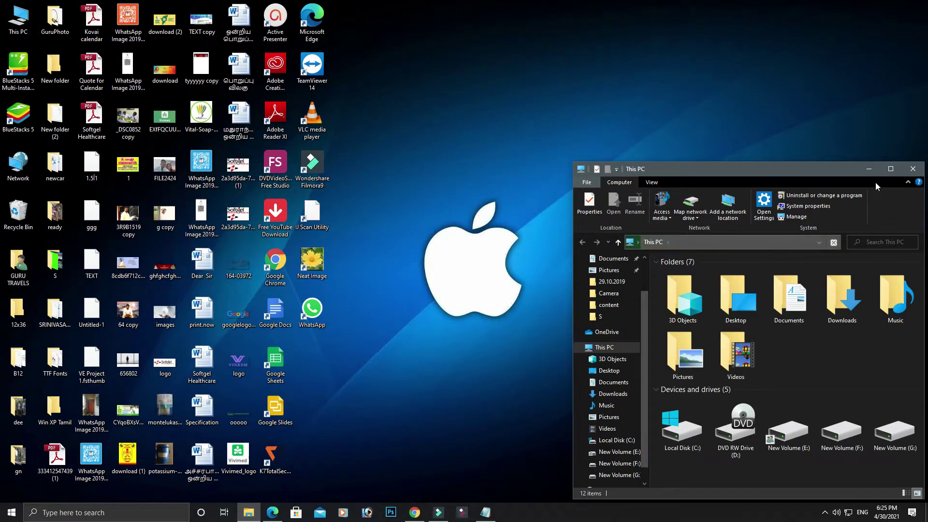
pyautogui.click(892, 168)
# Step: Locate the CorelDRAW 2018 .rar in Downloads, then return to the This PC overview
pyautogui.click(108, 212)
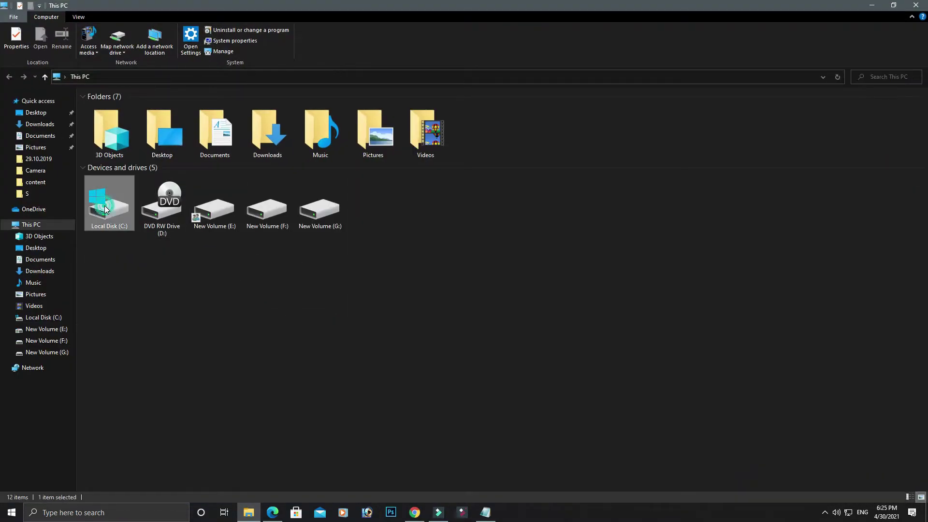
pyautogui.doubleClick(259, 140)
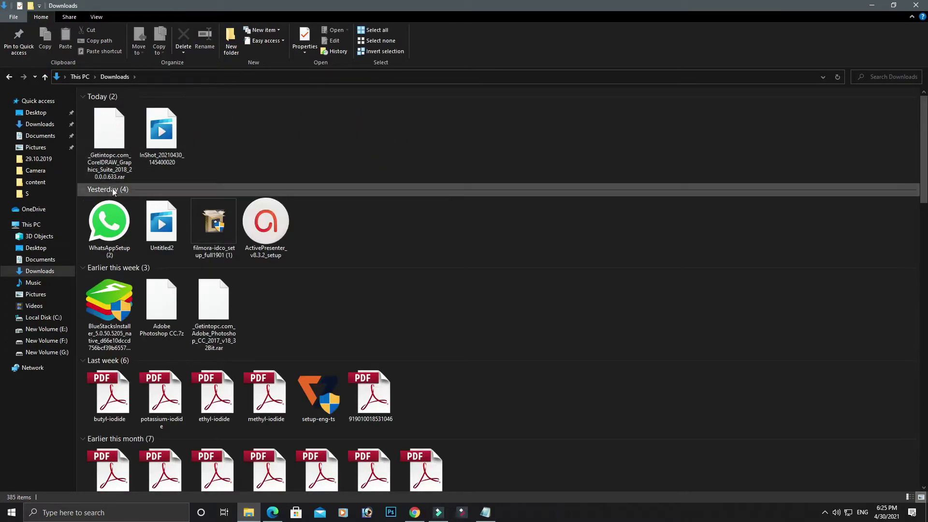
pyautogui.click(107, 144)
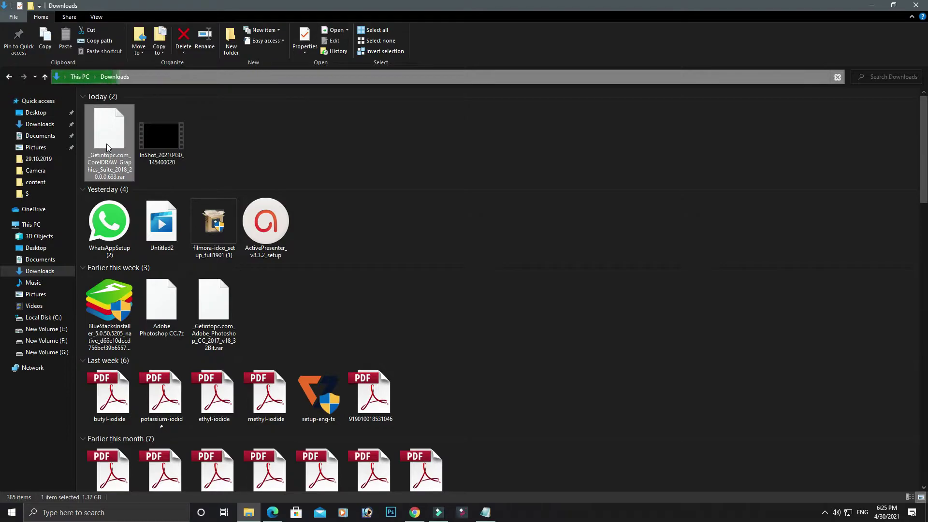
pyautogui.click(38, 224)
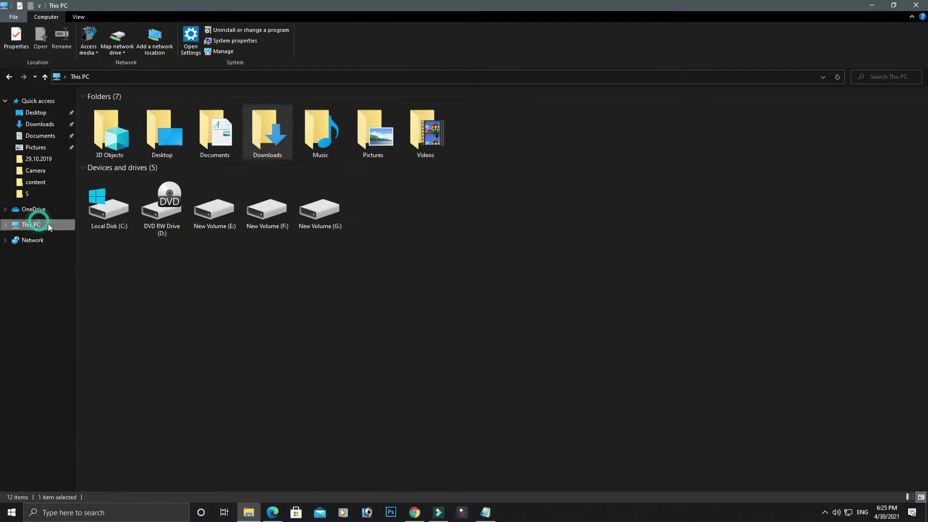
# Step: Open Local Disk (C:) and add a new folder there named 'corl draw 218'
pyautogui.doubleClick(120, 216)
pyautogui.rightClick(121, 217)
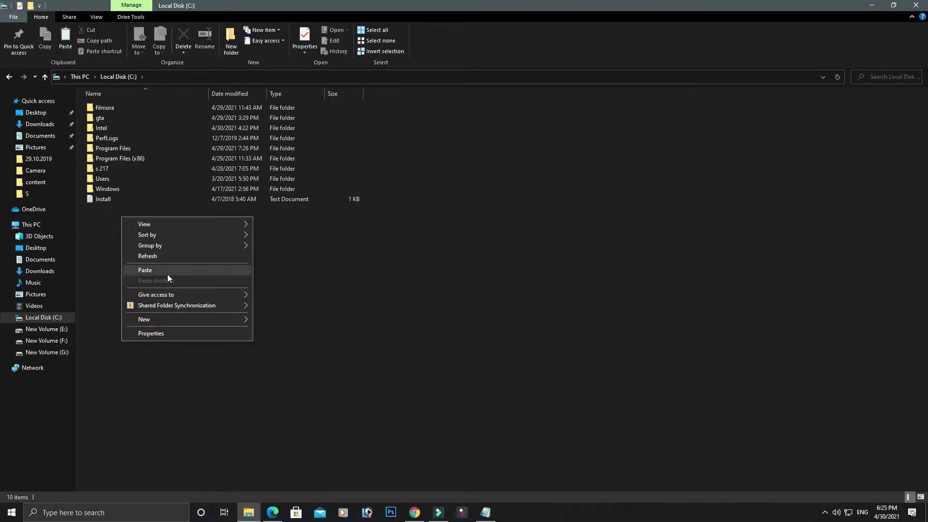
pyautogui.click(179, 319)
pyautogui.click(276, 319)
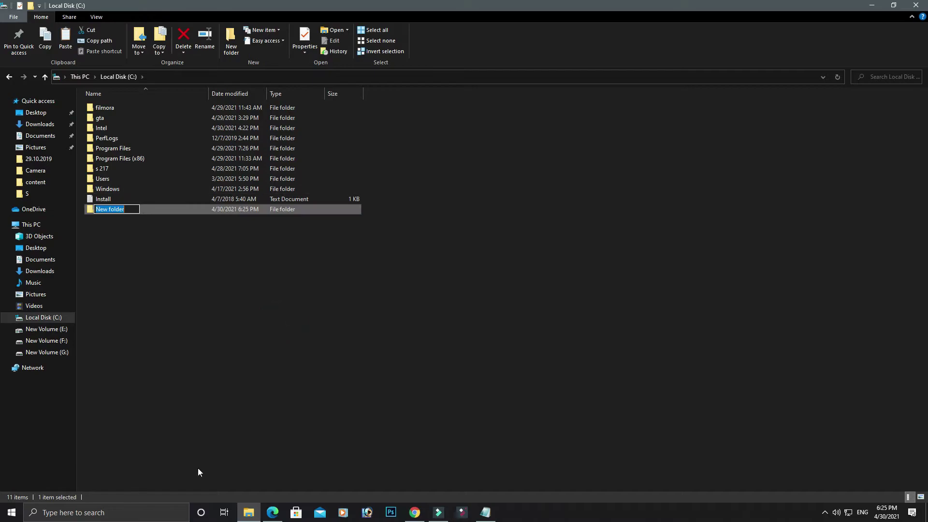
pyautogui.press('BackSpace')
pyautogui.write('co')
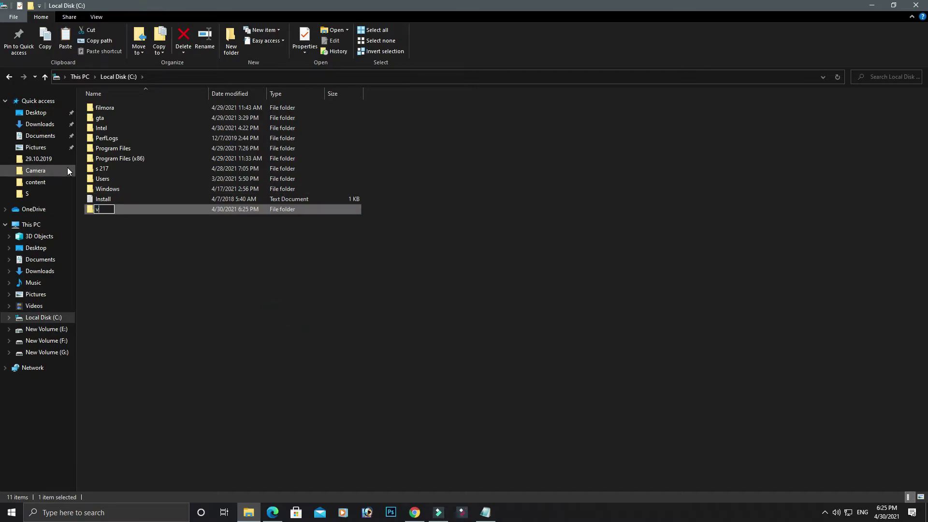
pyautogui.write('rl draw 218')
pyautogui.press('BackSpace')
pyautogui.press('BackSpace')
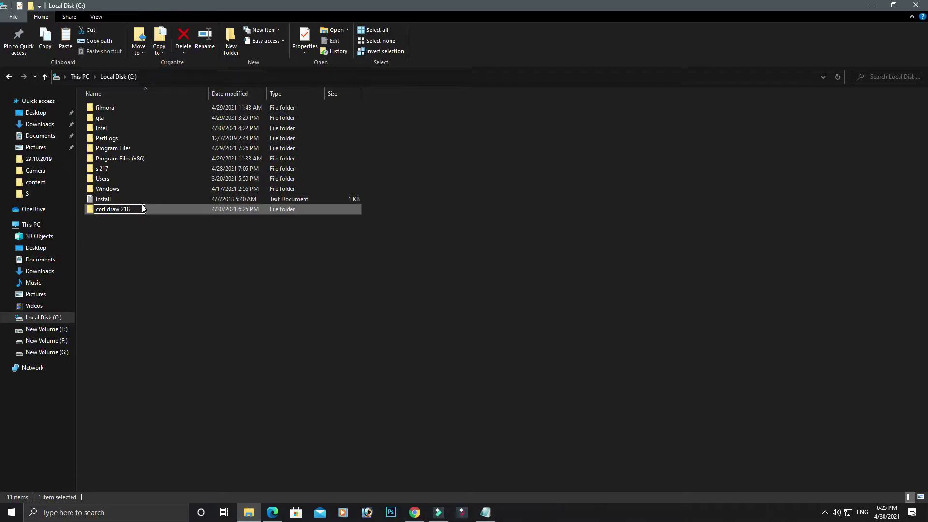
pyautogui.click(133, 253)
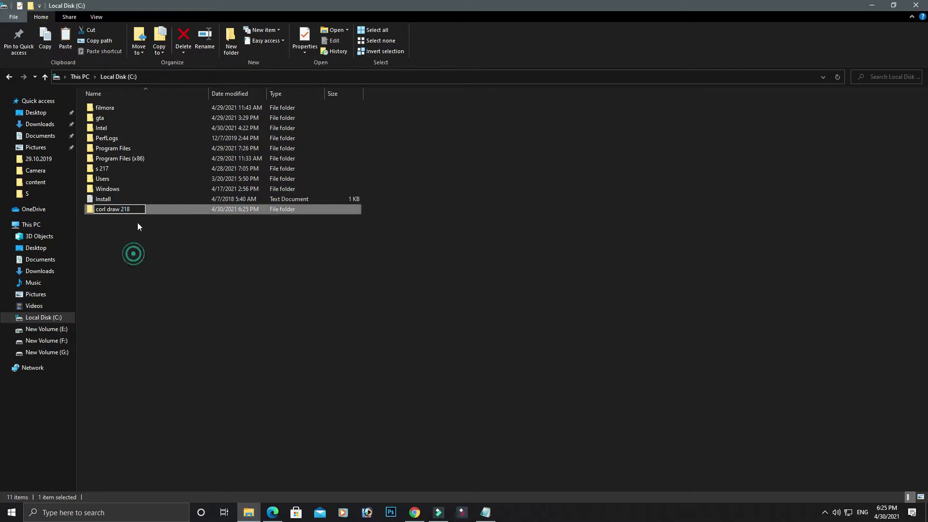
# Step: Open the corl draw 218 folder and paste the CorelDRAW RAR archive into it
pyautogui.doubleClick(146, 207)
pyautogui.rightClick(146, 207)
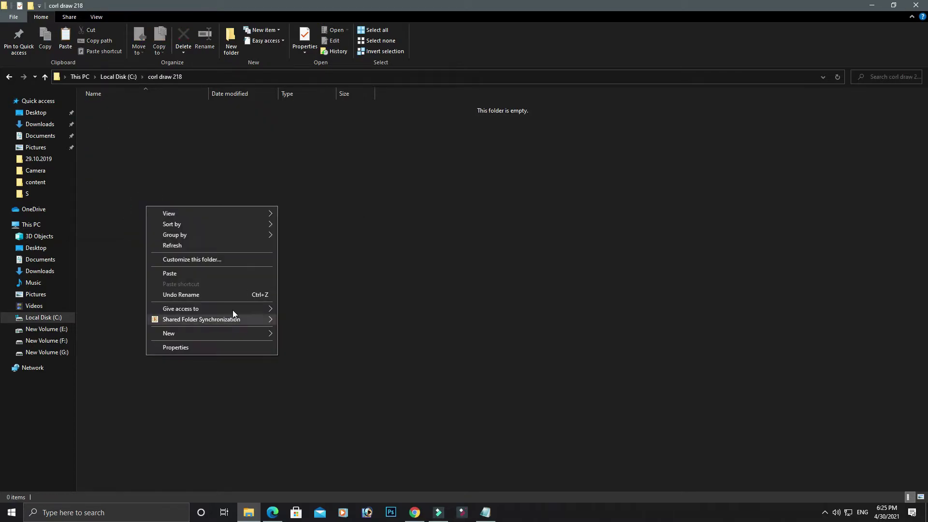
pyautogui.click(185, 273)
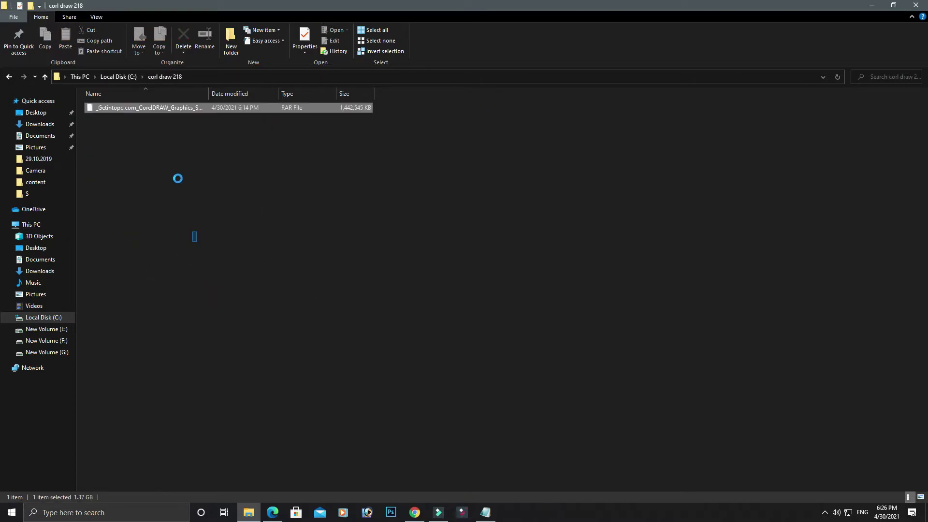
pyautogui.rightClick(412, 230)
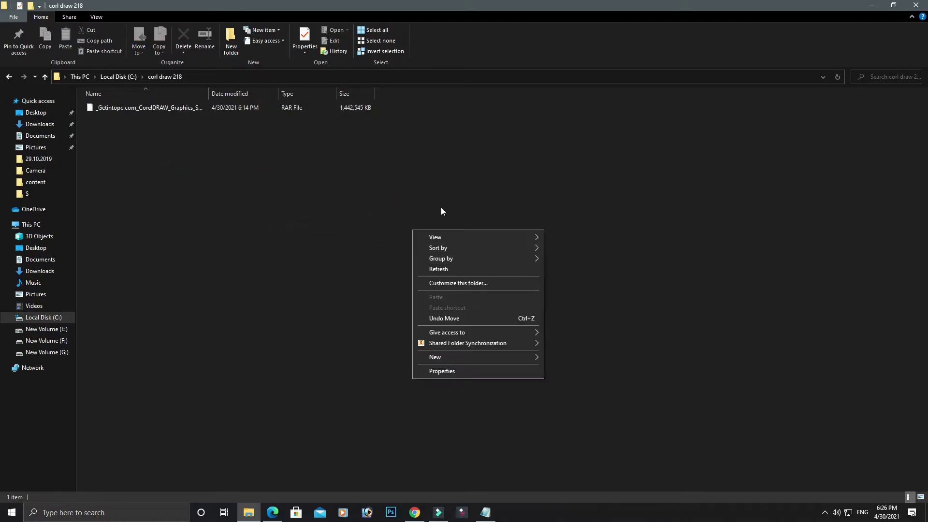
pyautogui.click(401, 186)
pyautogui.rightClick(421, 202)
pyautogui.click(203, 147)
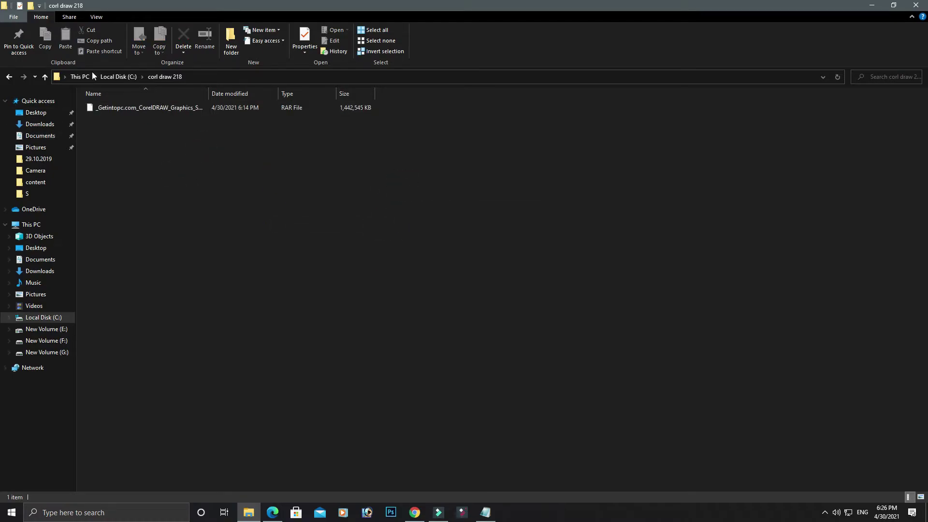
# Step: Extract the RAR here with 7-Zip, entering the archive password
pyautogui.rightClick(108, 108)
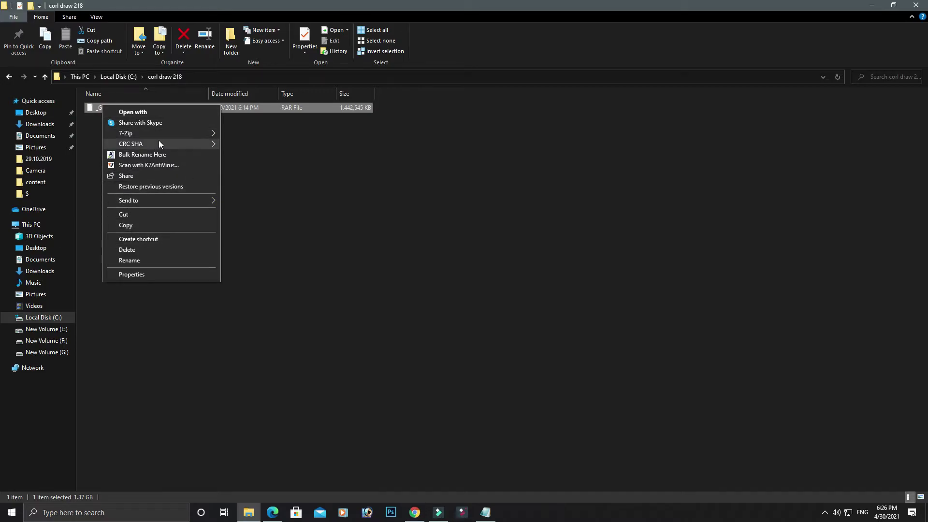
pyautogui.moveTo(155, 133)
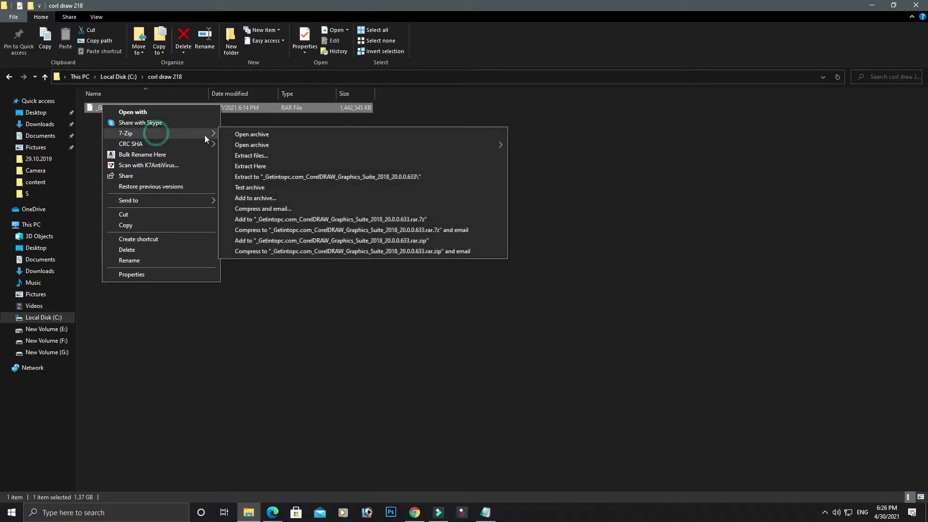
pyautogui.click(259, 165)
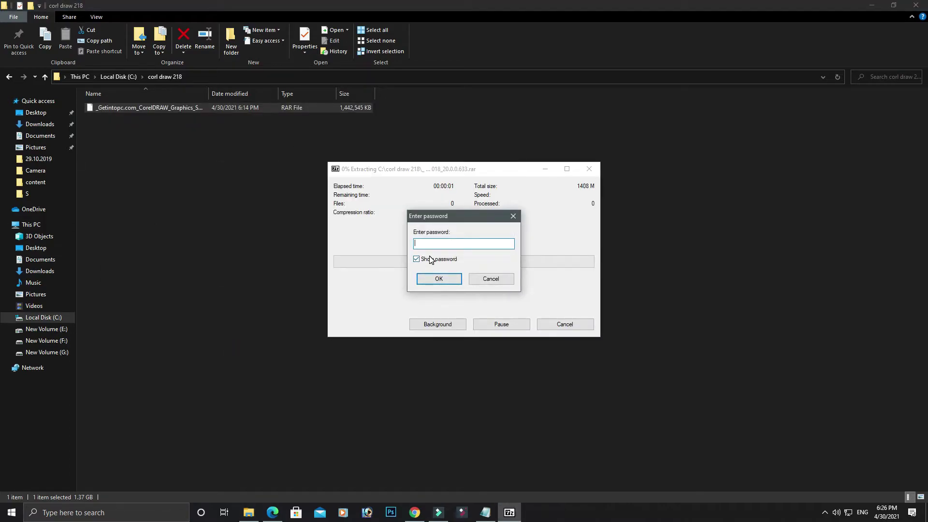
pyautogui.write('123')
pyautogui.press('Return')
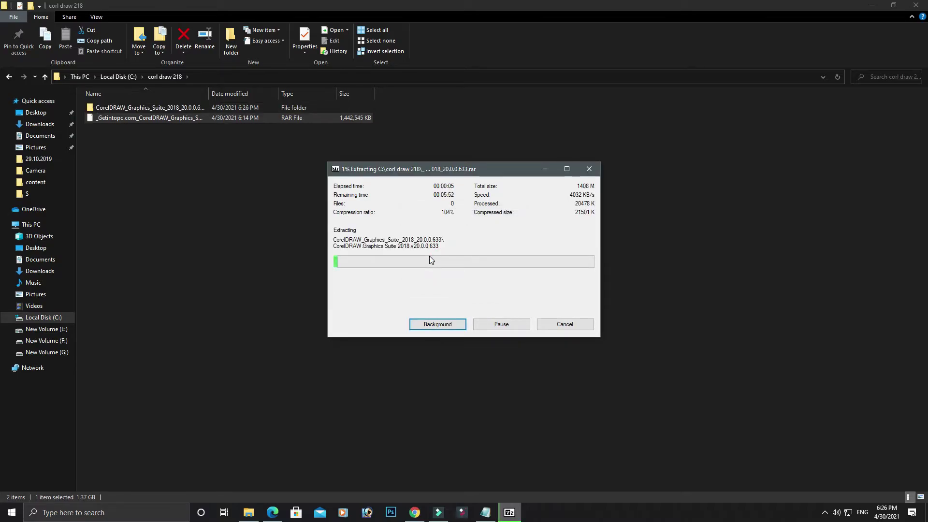
# Step: Bring up the screen recorder's controls from the tray, then minimize Edge and Chrome to reveal File Explorer
pyautogui.click(825, 512)
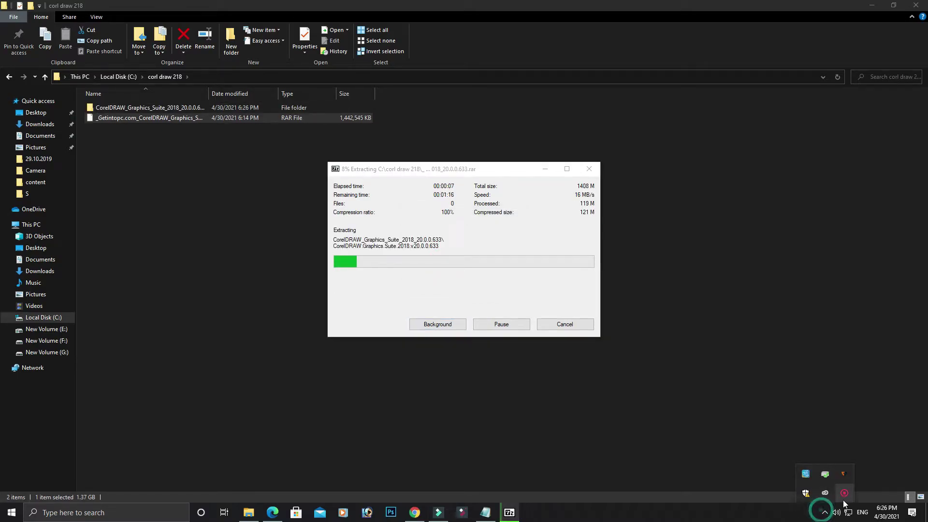
pyautogui.rightClick(843, 498)
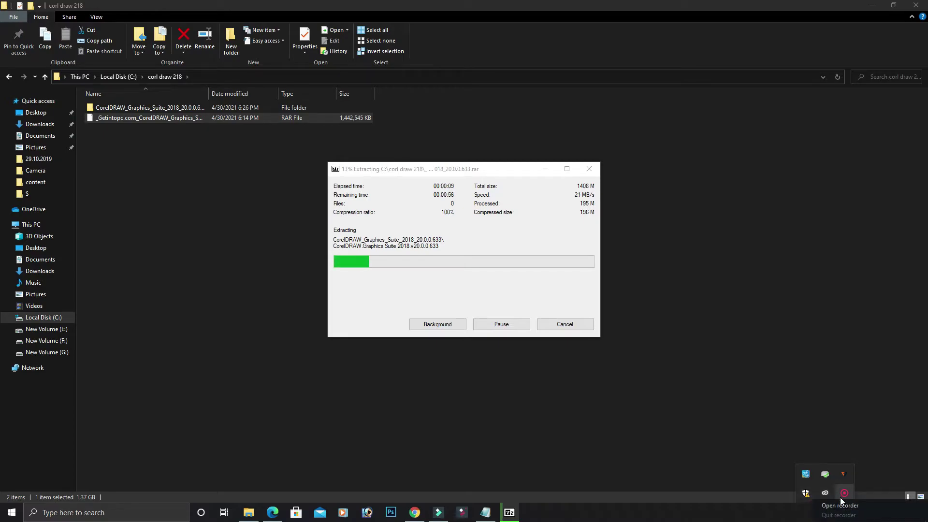
pyautogui.click(841, 505)
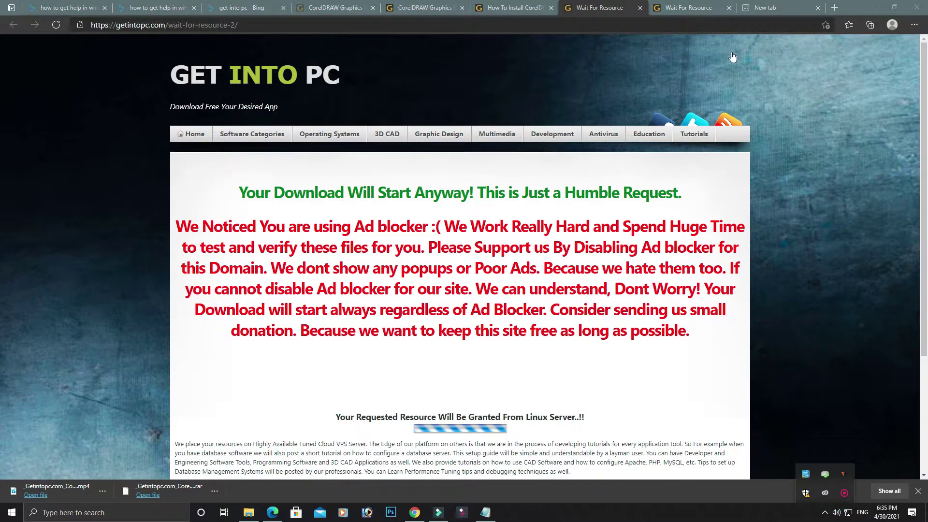
pyautogui.click(871, 6)
pyautogui.click(873, 5)
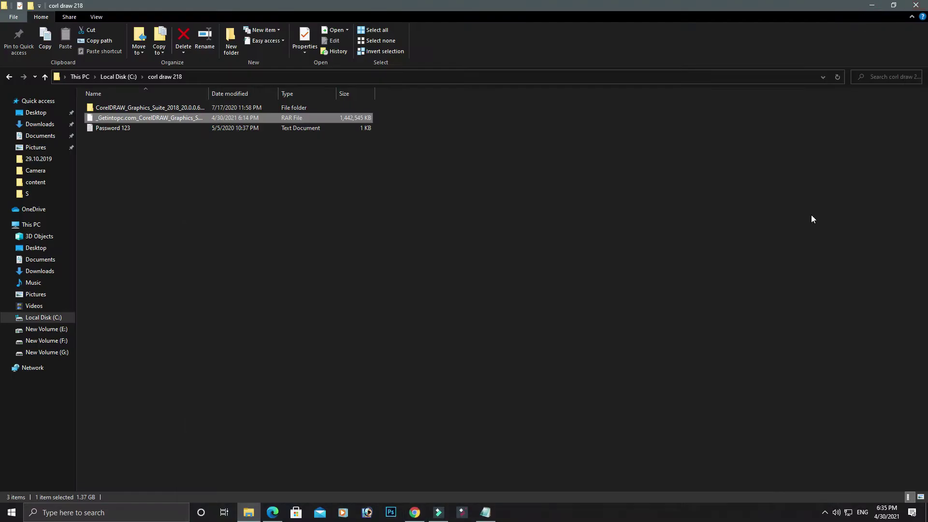
# Step: Inside the extracted CorelDRAW Graphics Suite folder, extract the .633 suite file here with 7-Zip
pyautogui.doubleClick(132, 107)
pyautogui.click(131, 108)
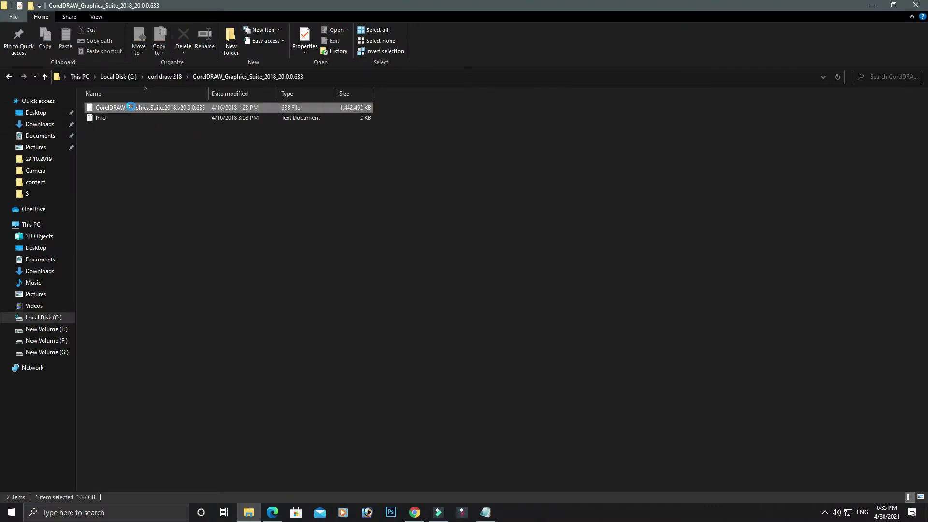
pyautogui.rightClick(132, 108)
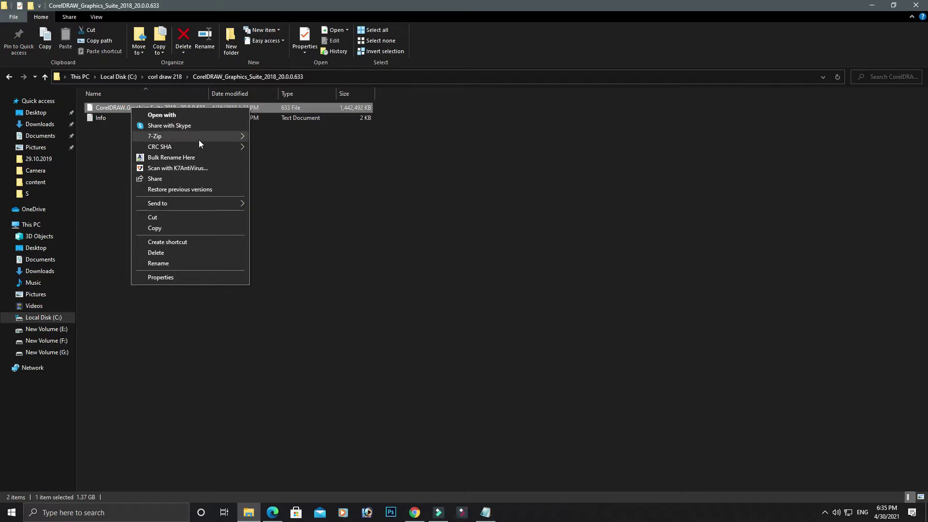
pyautogui.moveTo(199, 137)
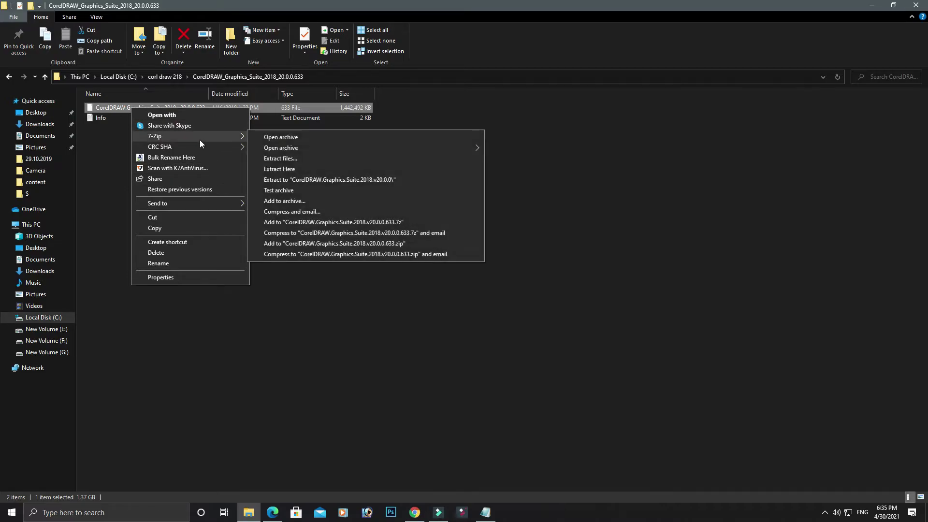
pyautogui.click(297, 168)
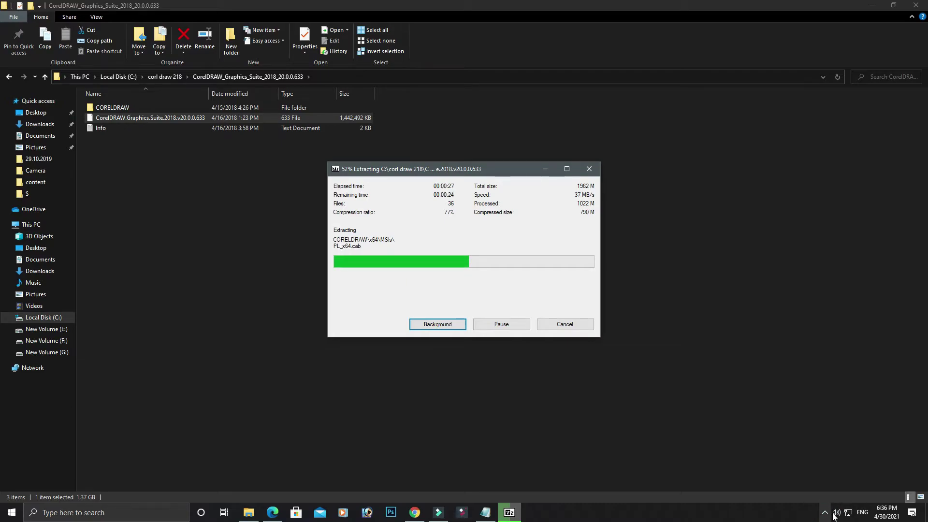
pyautogui.click(825, 512)
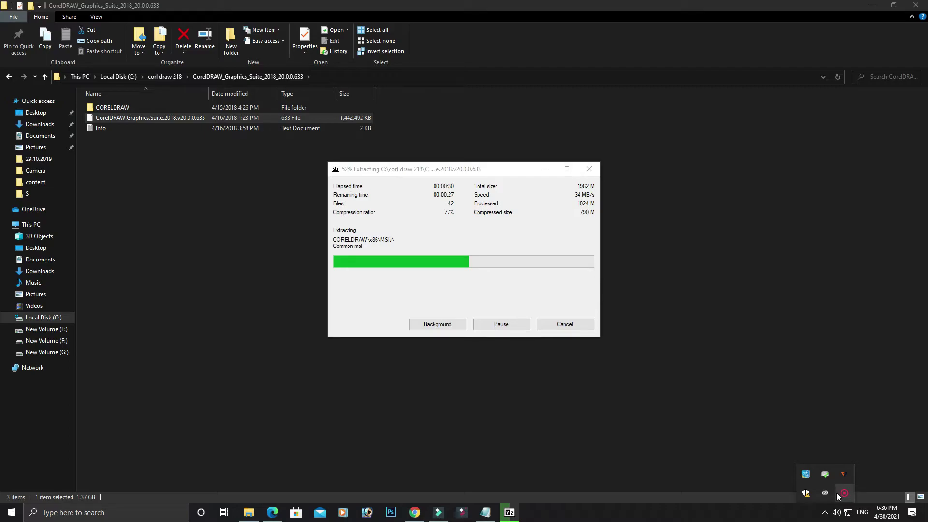
pyautogui.click(842, 494)
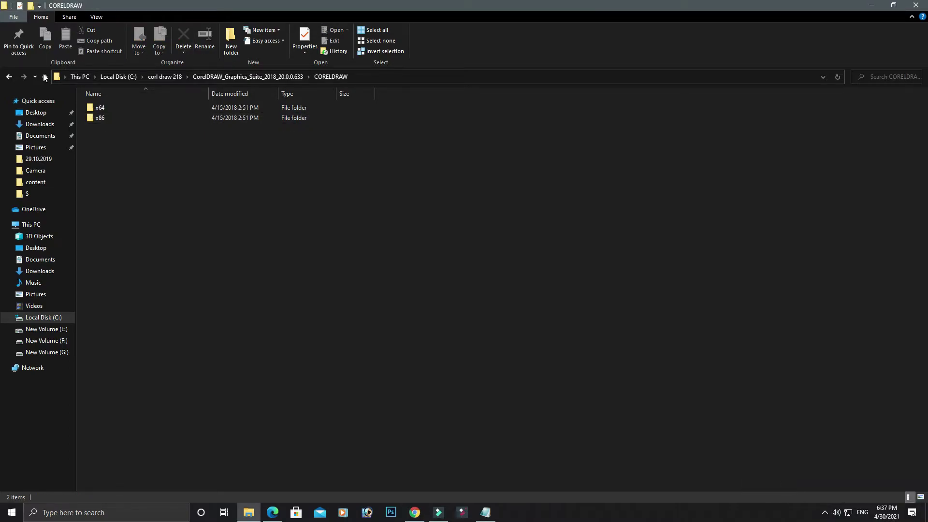
# Step: Go to CORELDRAW > x64 and launch the Setup application
pyautogui.click(45, 78)
pyautogui.doubleClick(104, 107)
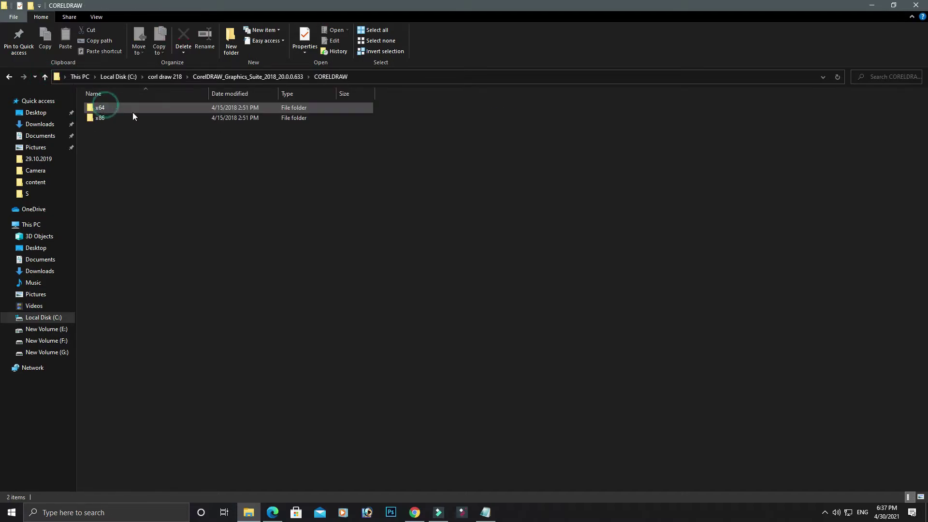
pyautogui.doubleClick(150, 108)
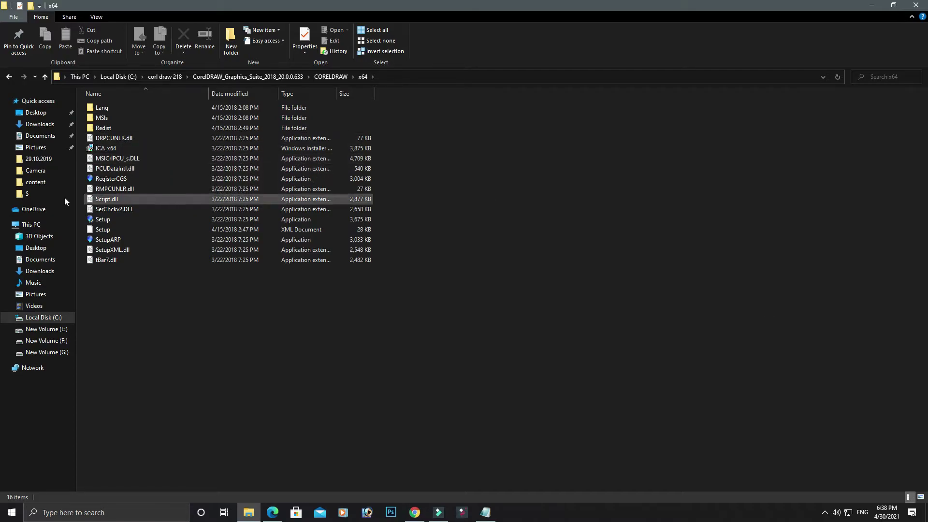
pyautogui.click(97, 221)
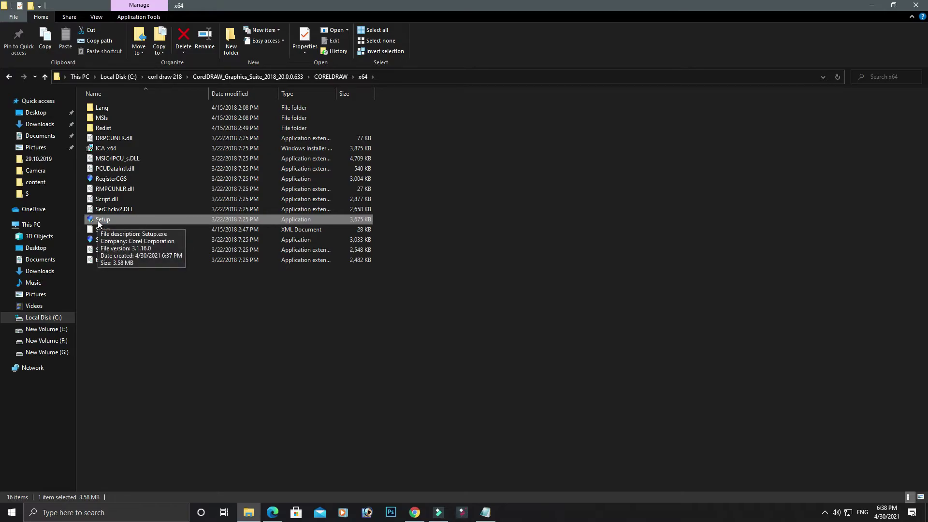
pyautogui.doubleClick(98, 222)
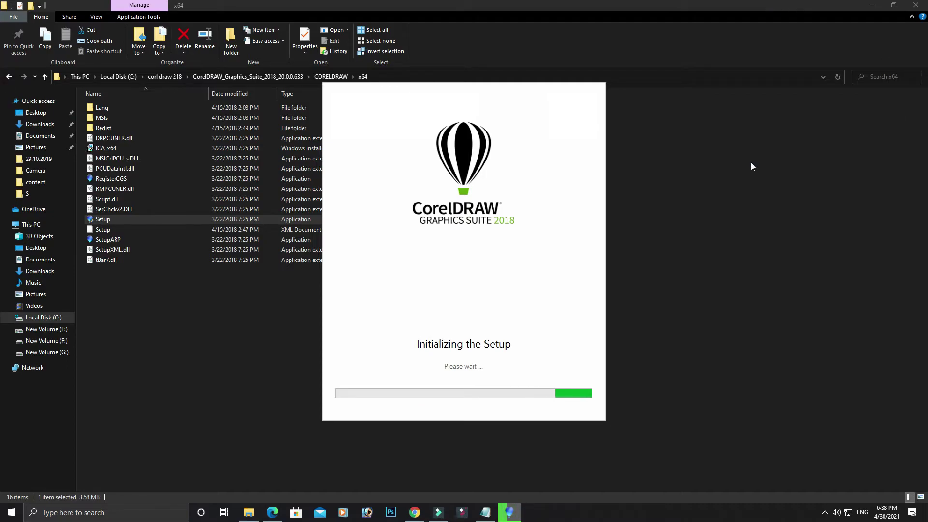
# Step: Check the connection in the tray network flyout, try Airplane mode, then open Network & Internet settings
pyautogui.click(849, 510)
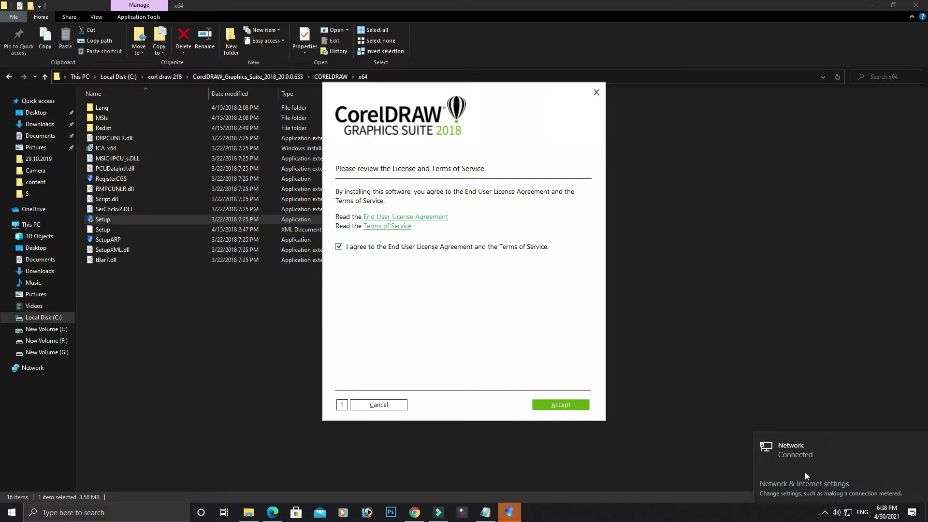
pyautogui.click(789, 398)
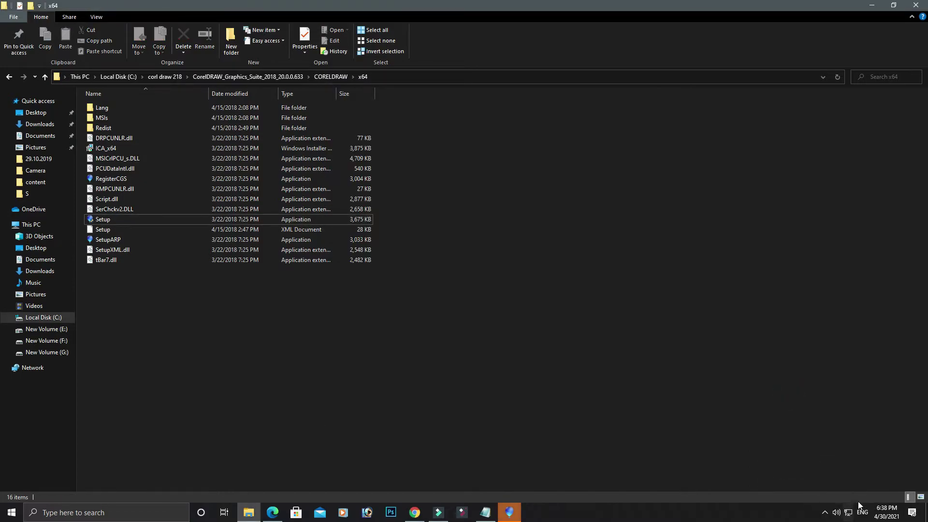
pyautogui.click(849, 513)
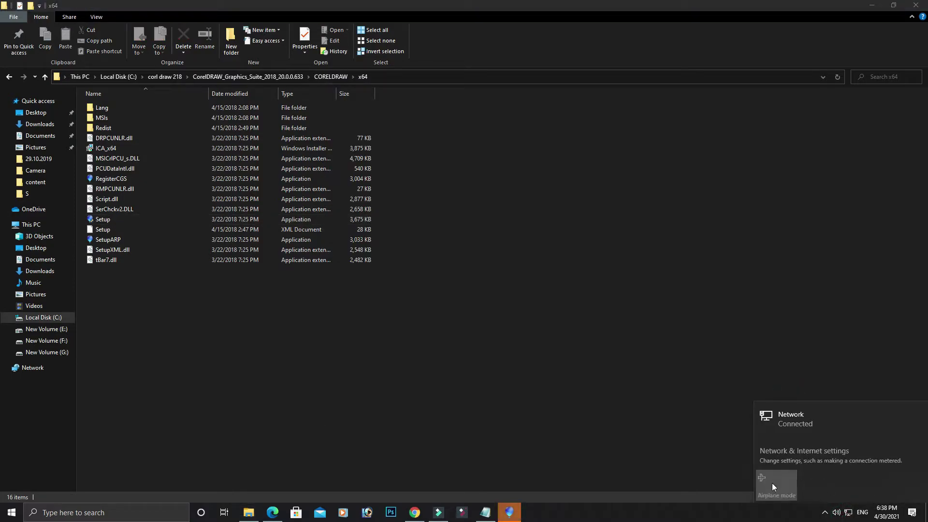
pyautogui.click(762, 483)
pyautogui.click(751, 474)
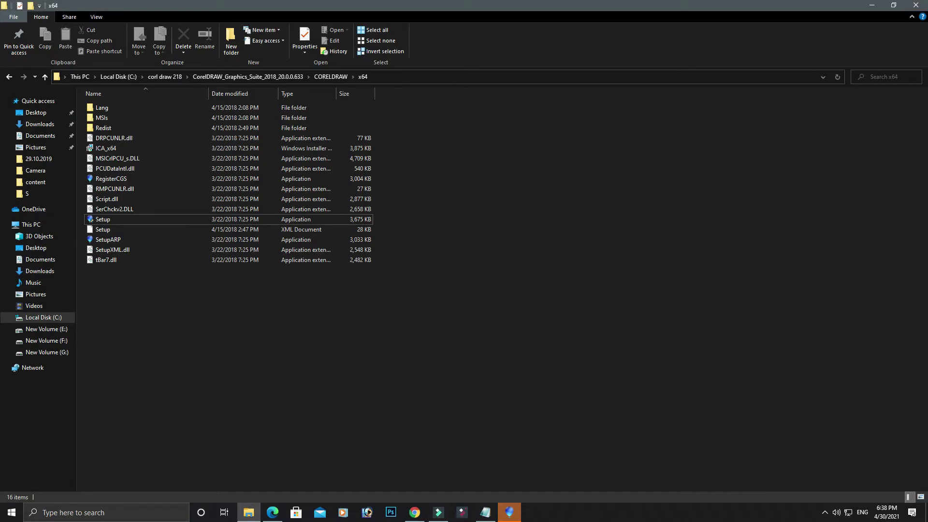
pyautogui.click(848, 512)
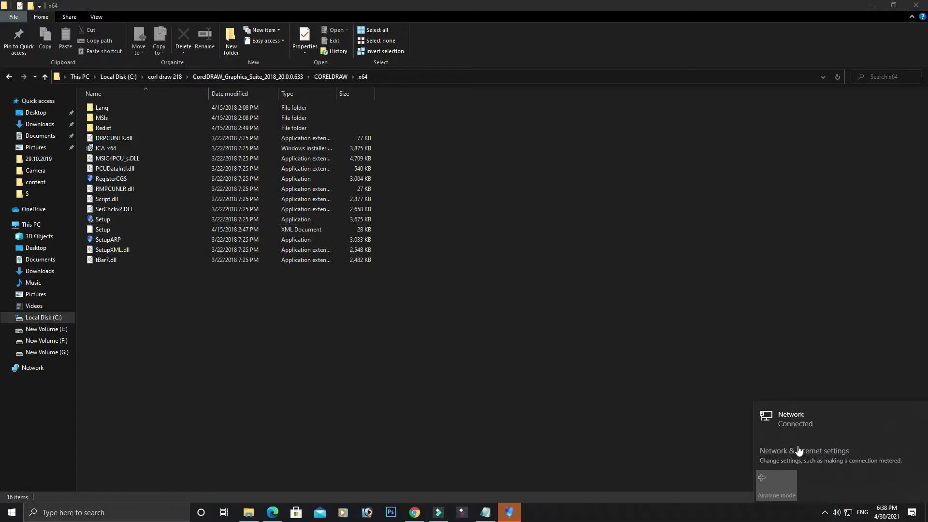
pyautogui.click(798, 450)
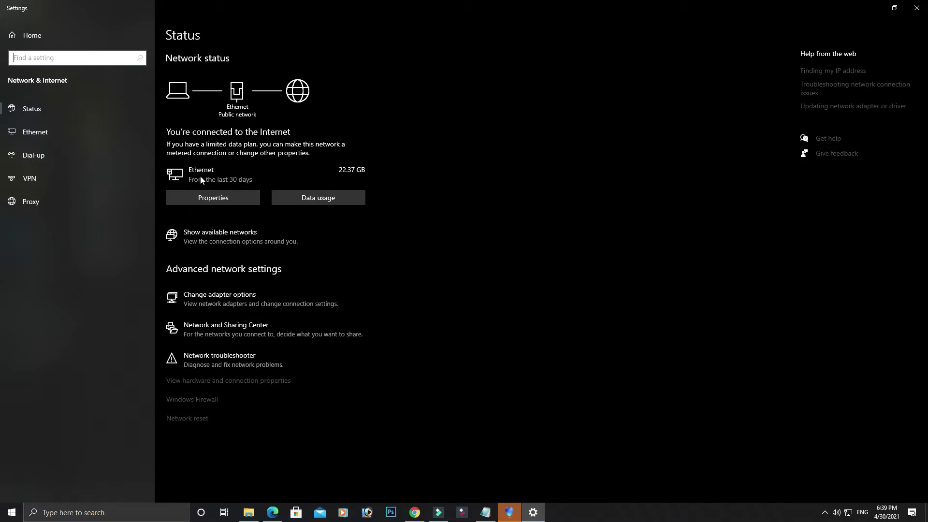
# Step: Review the Network & Internet Status page, then minimize the Settings window
pyautogui.click(245, 96)
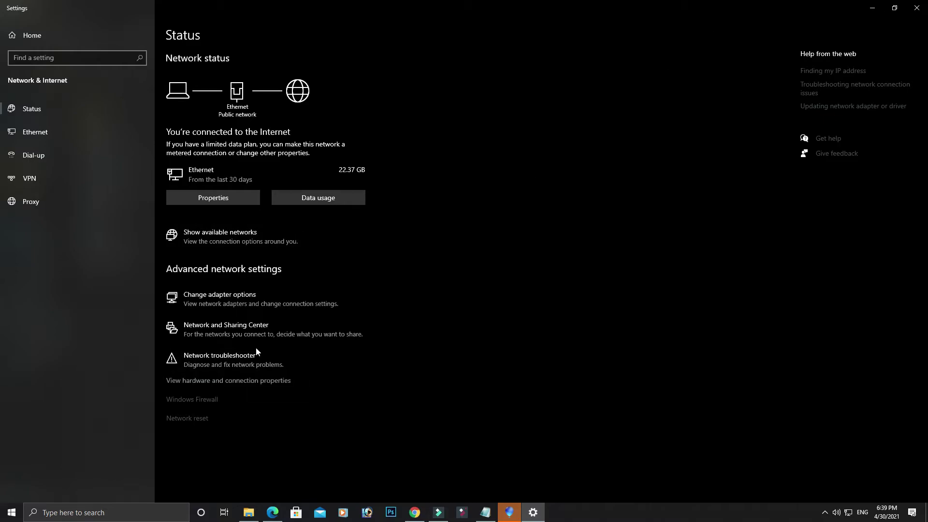
pyautogui.click(871, 14)
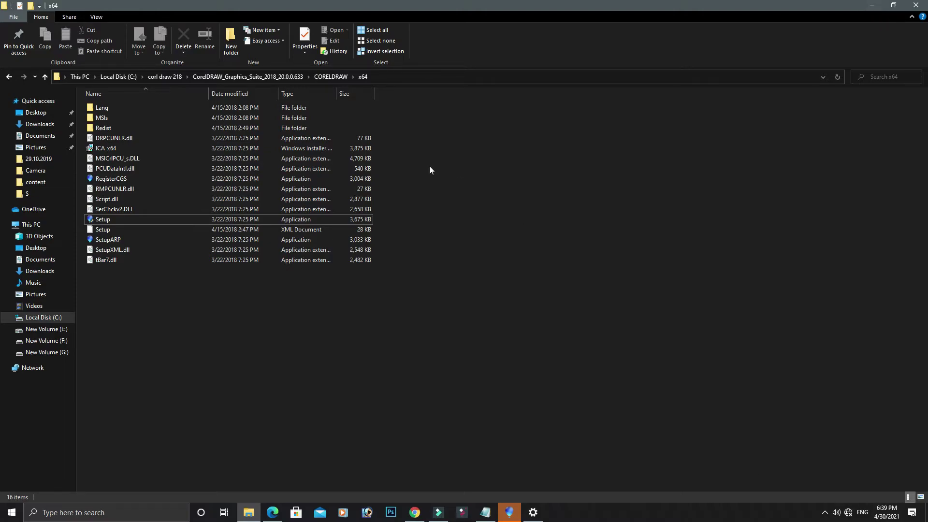
# Step: Accept the CorelDRAW license terms and clear the prefilled Full Name field
pyautogui.click(501, 514)
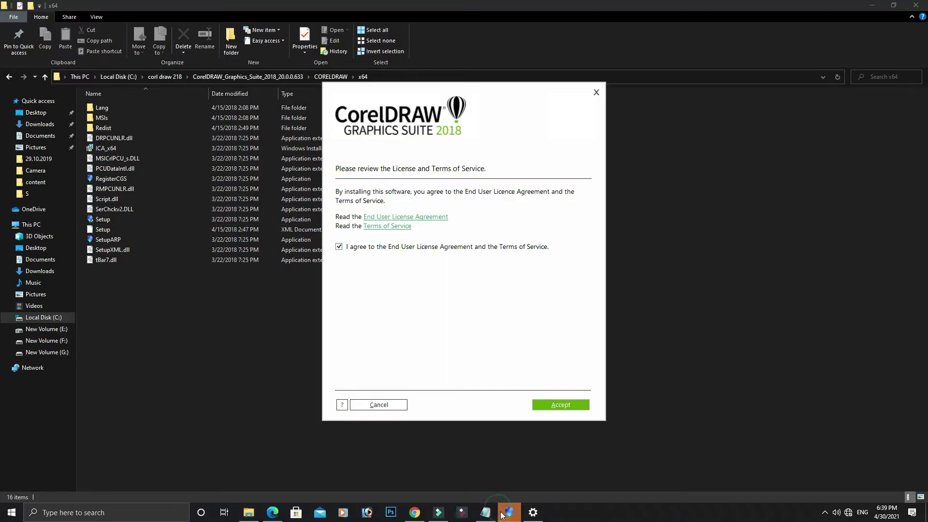
pyautogui.click(561, 405)
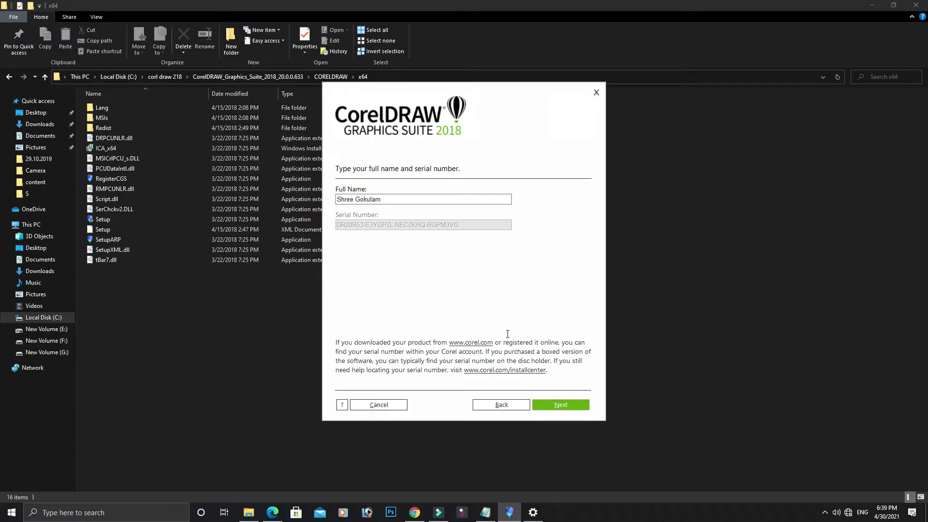
pyautogui.click(461, 199)
pyautogui.press('BackSpace')
pyautogui.press('BackSpace')
pyautogui.press('BackSpace')
pyautogui.press('BackSpace')
pyautogui.press('BackSpace')
pyautogui.press('BackSpace')
pyautogui.press('BackSpace')
pyautogui.press('BackSpace')
pyautogui.press('BackSpace')
pyautogui.press('BackSpace')
pyautogui.press('BackSpace')
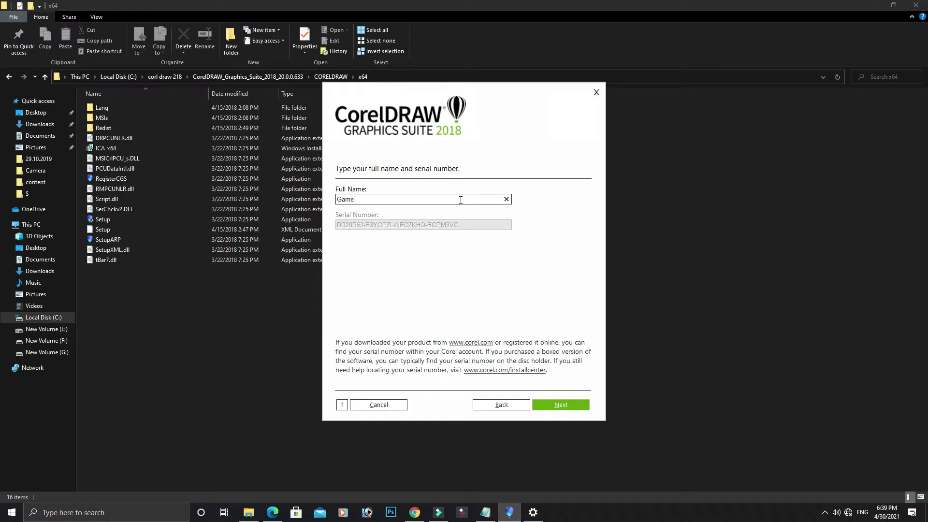
pyautogui.click(456, 227)
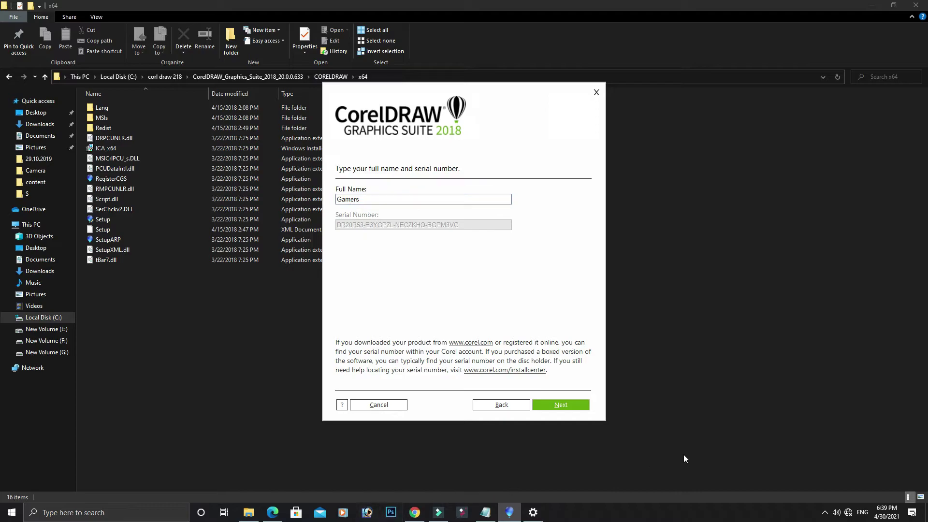
# Step: Bring up the screen recorder's controls from the hidden tray icons
pyautogui.click(825, 512)
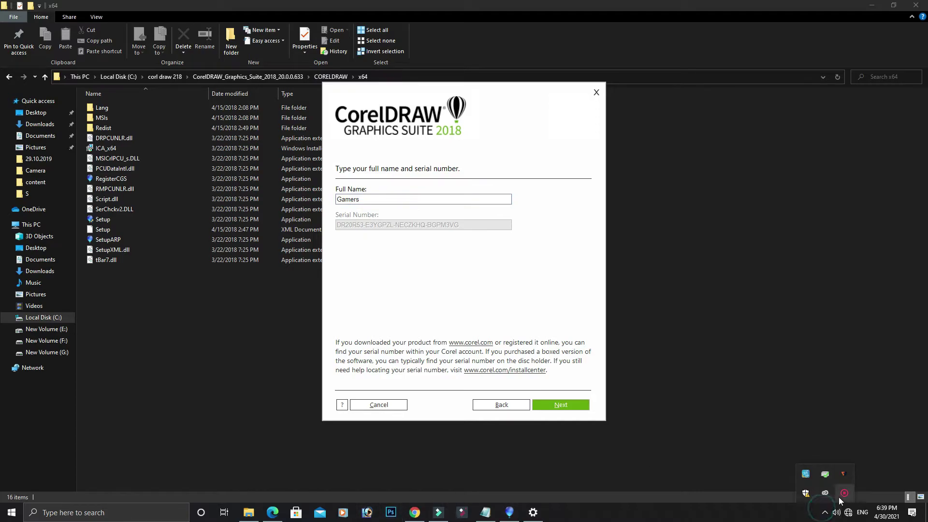
pyautogui.rightClick(806, 494)
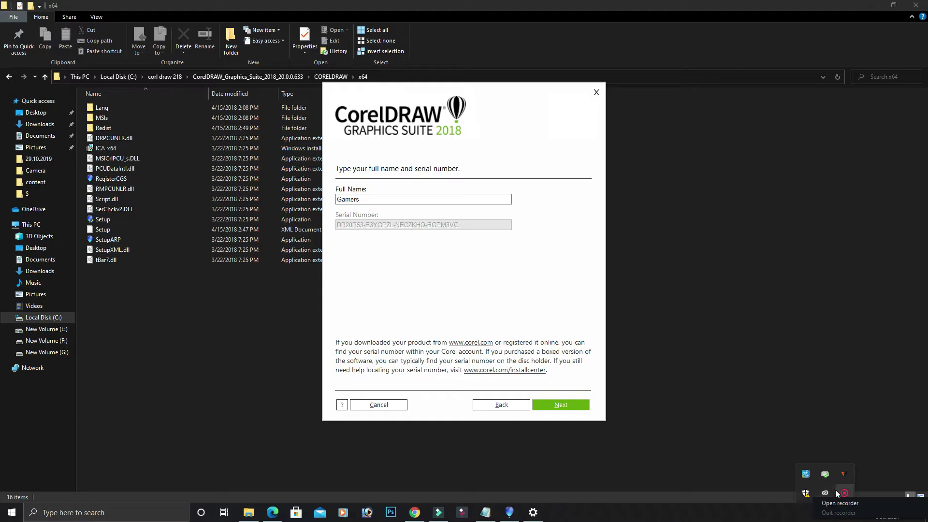
pyautogui.click(840, 503)
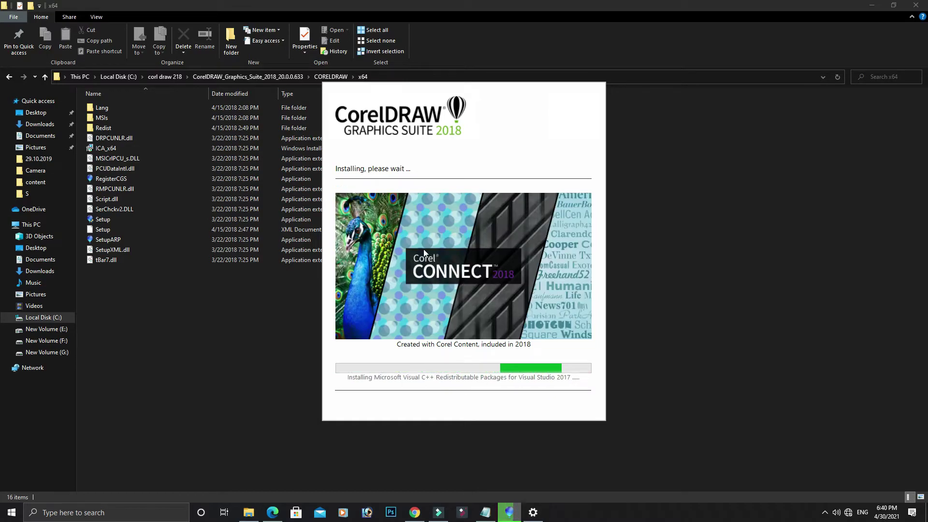
# Step: Drag the installing Setup window to the right, then dismiss it from its taskbar preview
pyautogui.moveTo(542, 130); pyautogui.dragTo(640, 167)
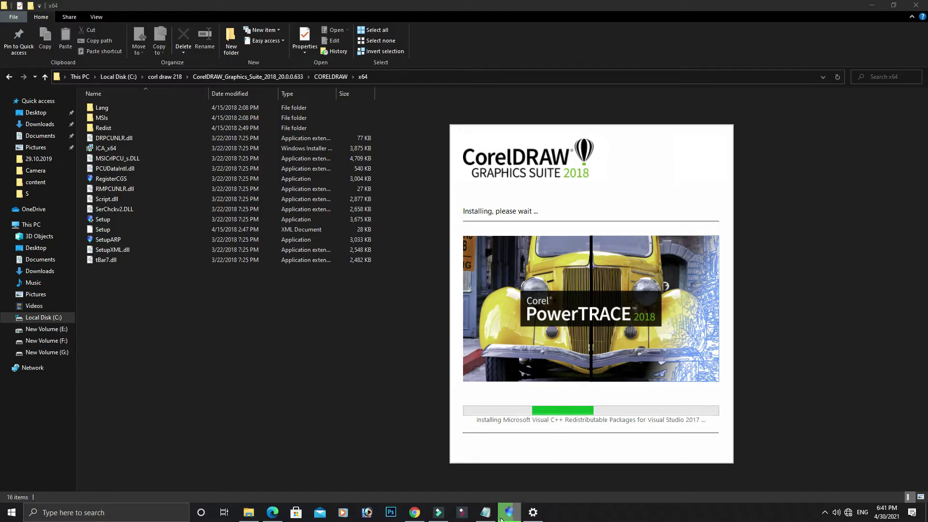
pyautogui.moveTo(510, 512)
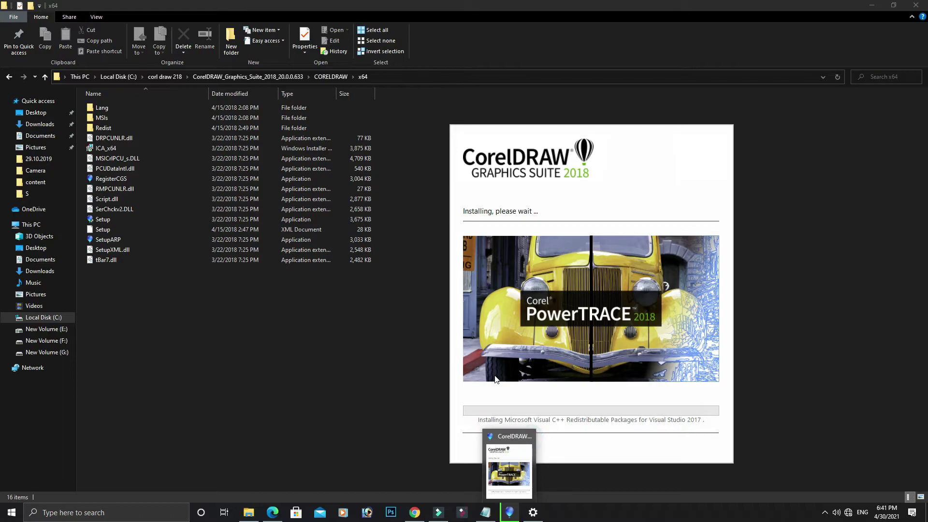
pyautogui.click(529, 438)
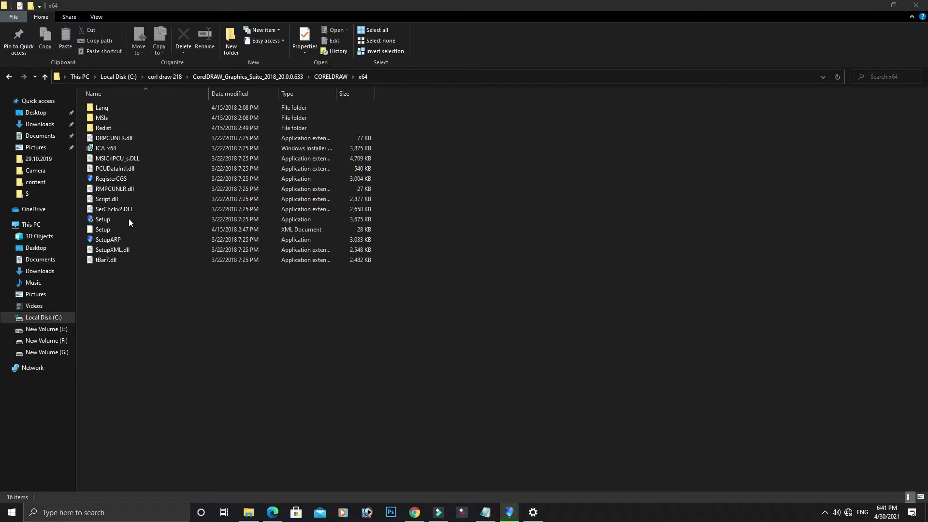
pyautogui.click(825, 513)
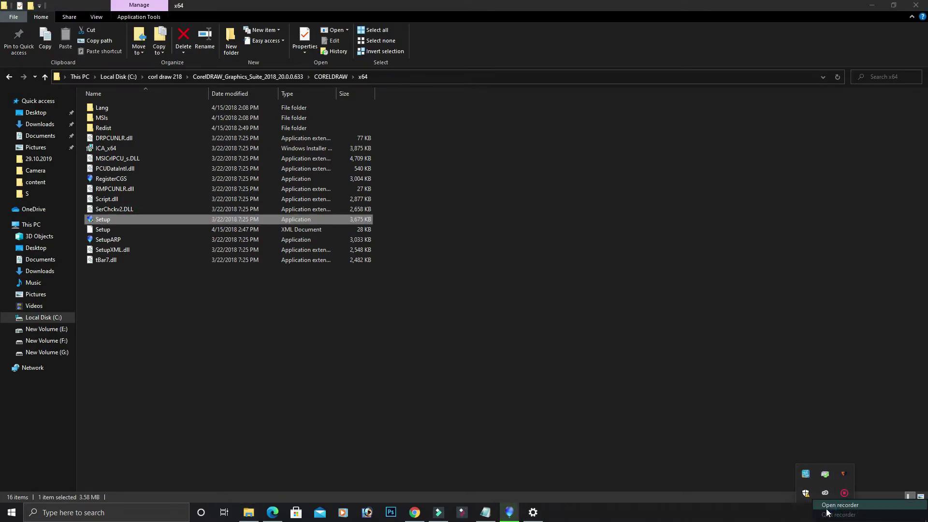
pyautogui.click(844, 493)
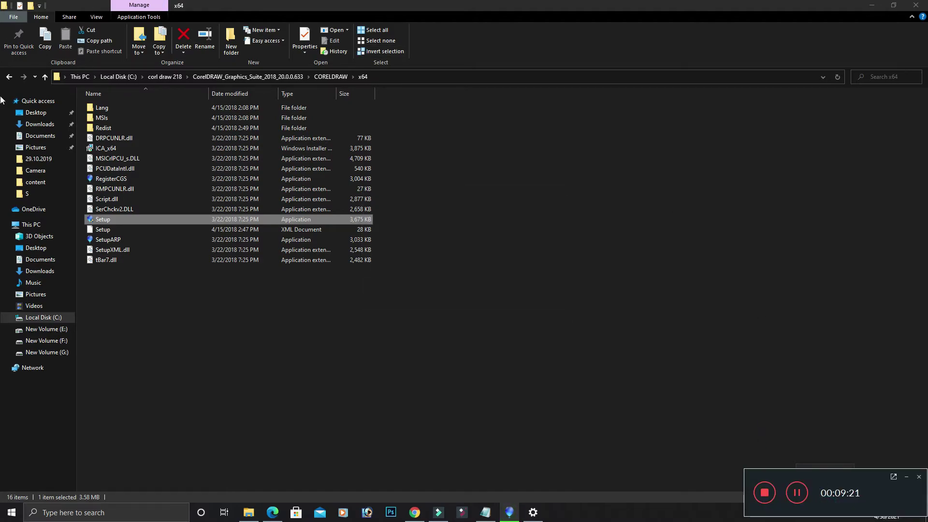
pyautogui.doubleClick(133, 218)
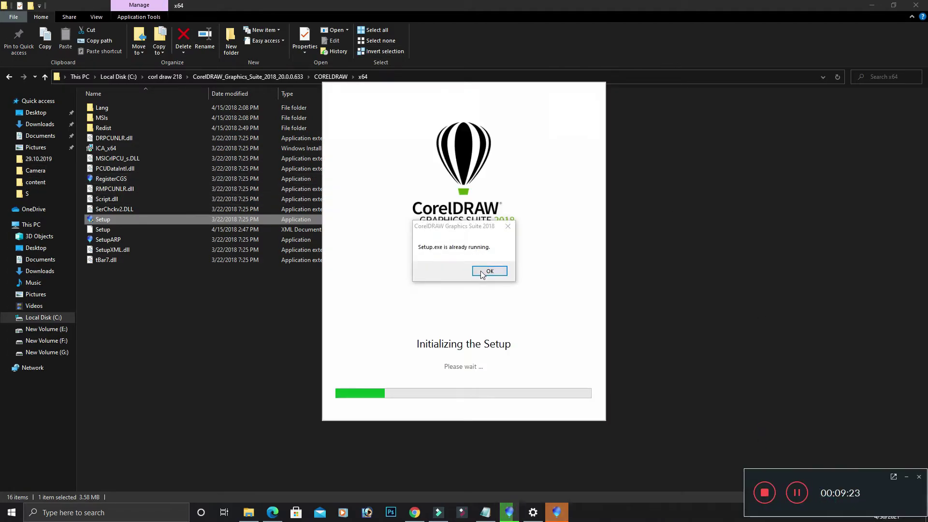
pyautogui.click(489, 271)
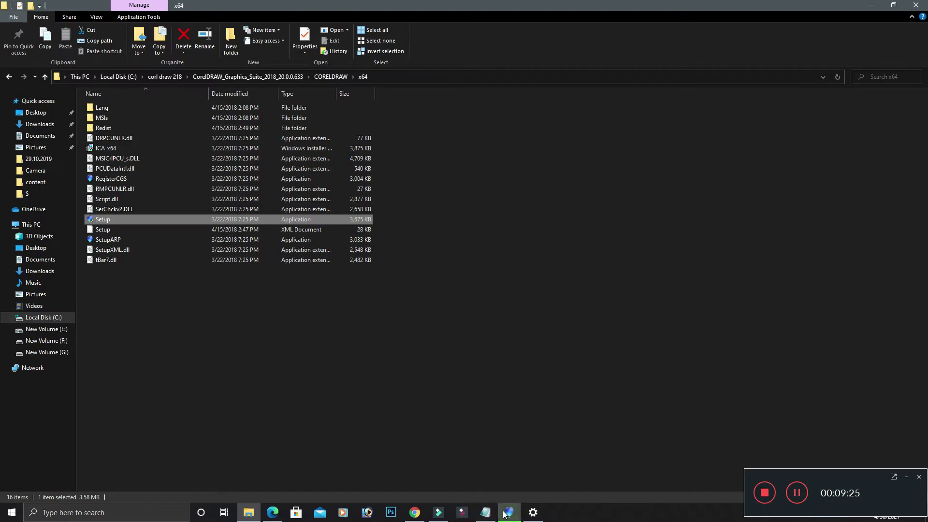
# Step: Cancel the running installation, confirm with Yes, and reselect the Setup application
pyautogui.click(507, 513)
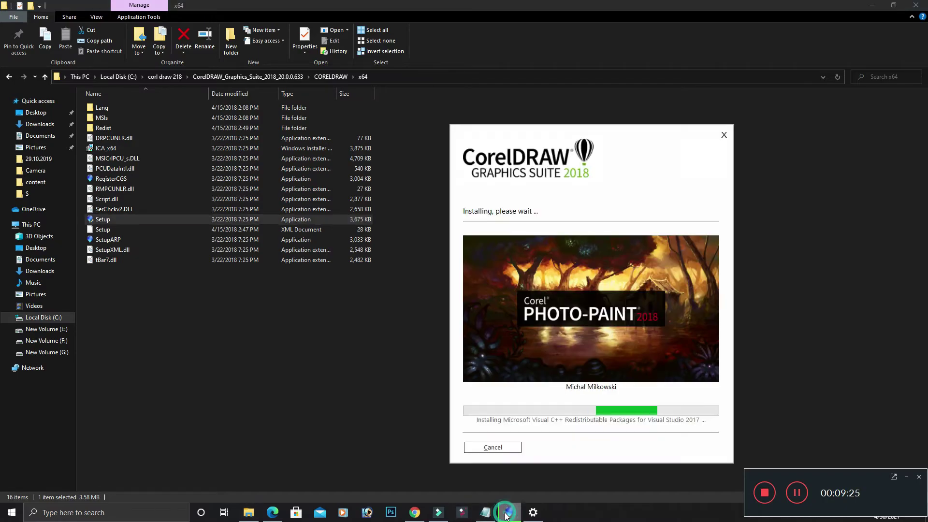
pyautogui.click(502, 448)
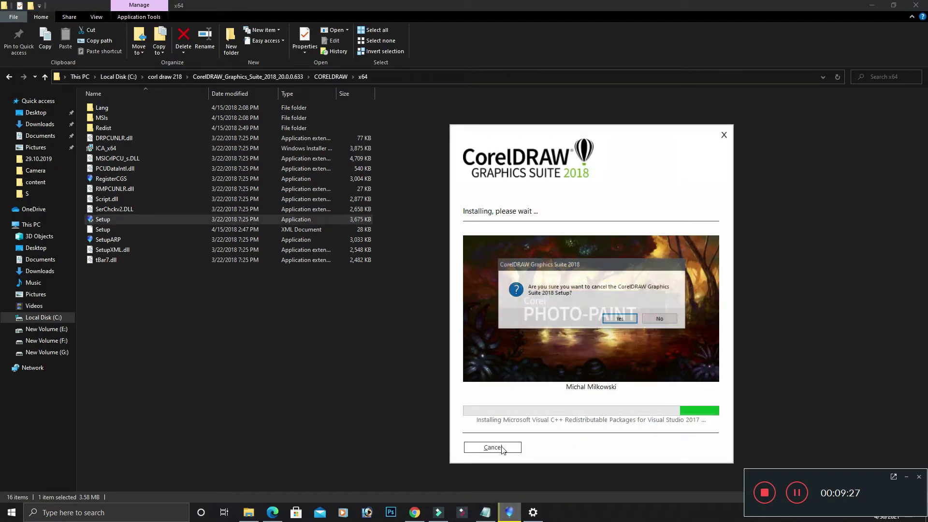
pyautogui.click(621, 319)
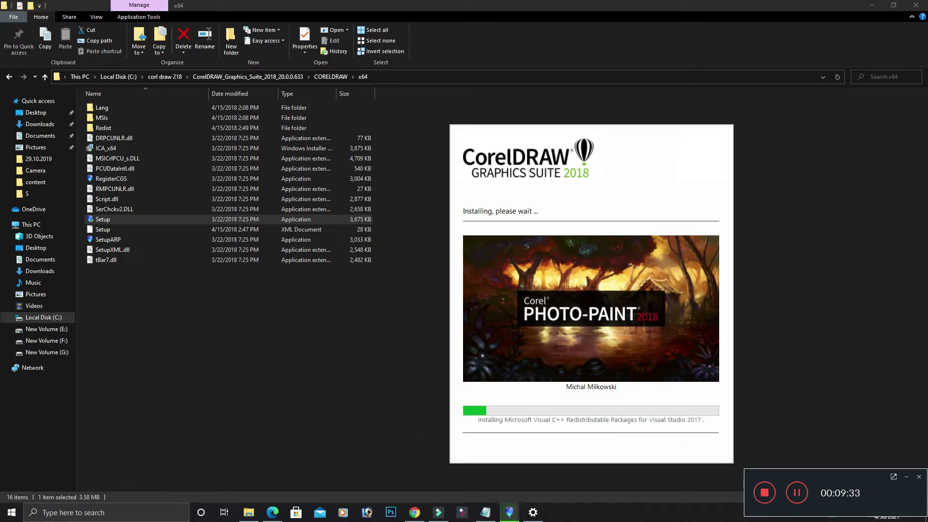
pyautogui.click(798, 492)
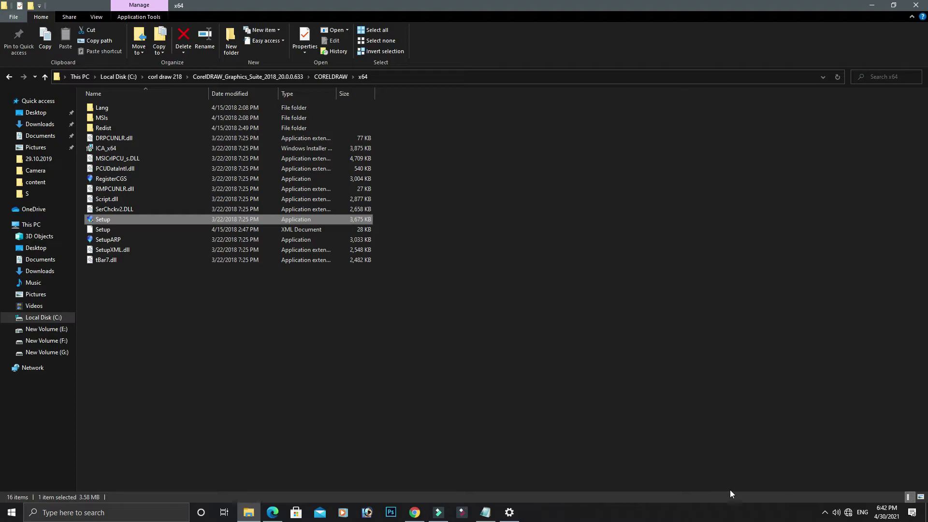
pyautogui.click(107, 221)
# Step: Relaunch Setup, accept the licence terms, clear the Full Name field and continue
pyautogui.doubleClick(139, 223)
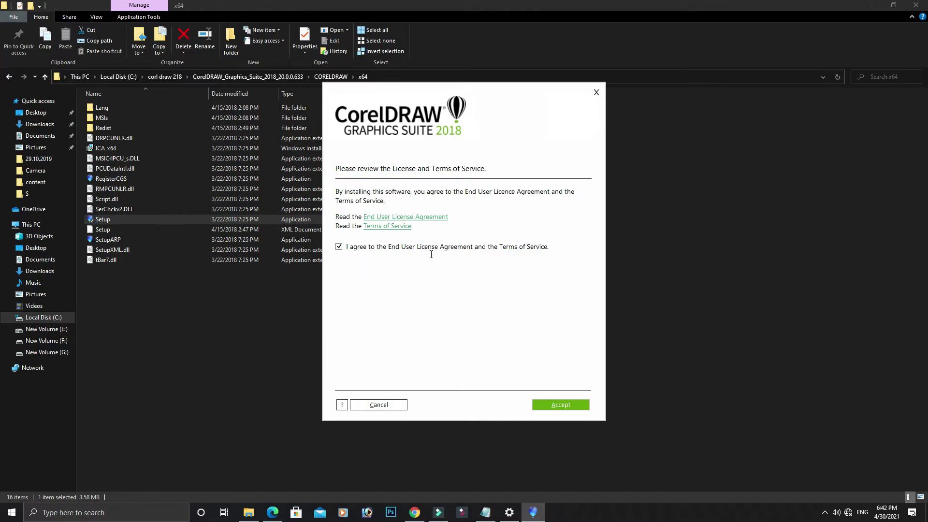
pyautogui.click(586, 410)
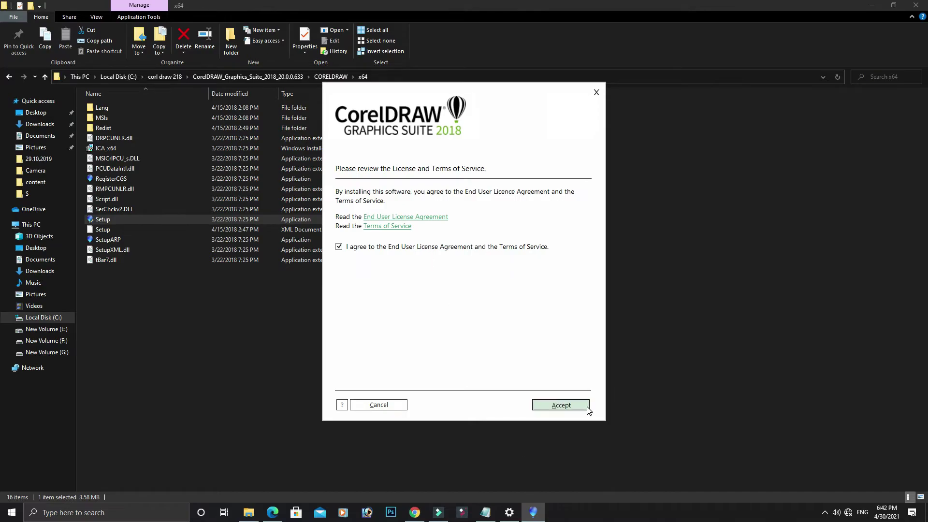
pyautogui.click(423, 203)
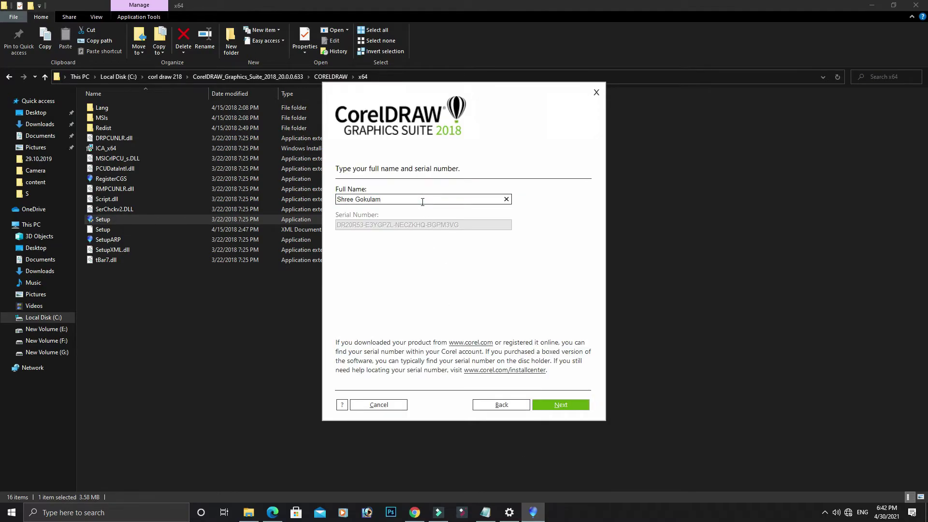
pyautogui.press('BackSpace')
pyautogui.press('BackSpace')
pyautogui.press('BackSpace')
pyautogui.press('BackSpace')
pyautogui.press('BackSpace')
pyautogui.press('BackSpace')
pyautogui.press('BackSpace')
pyautogui.press('BackSpace')
pyautogui.press('BackSpace')
pyautogui.press('BackSpace')
pyautogui.press('BackSpace')
pyautogui.press('BackSpace')
pyautogui.click(578, 408)
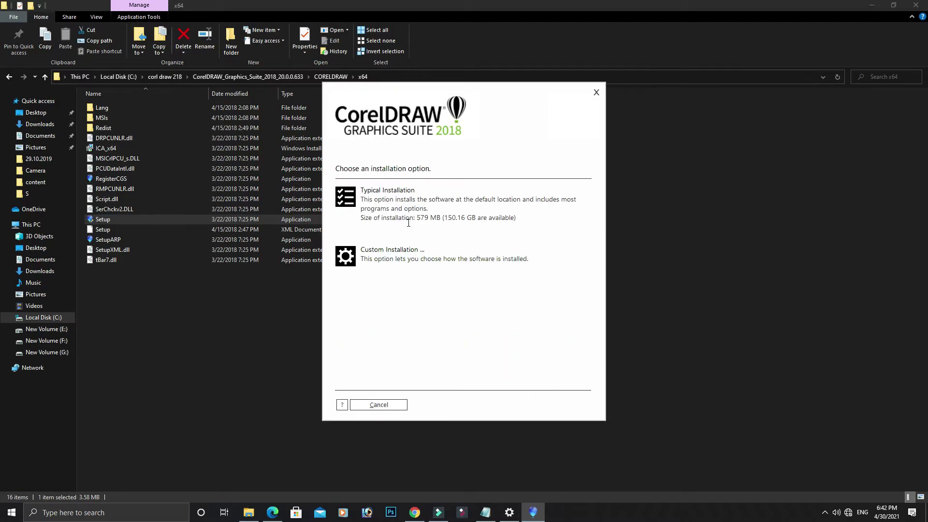
# Step: Choose Custom Installation without Corel CAPTURE and advance to the location and languages page
pyautogui.click(393, 256)
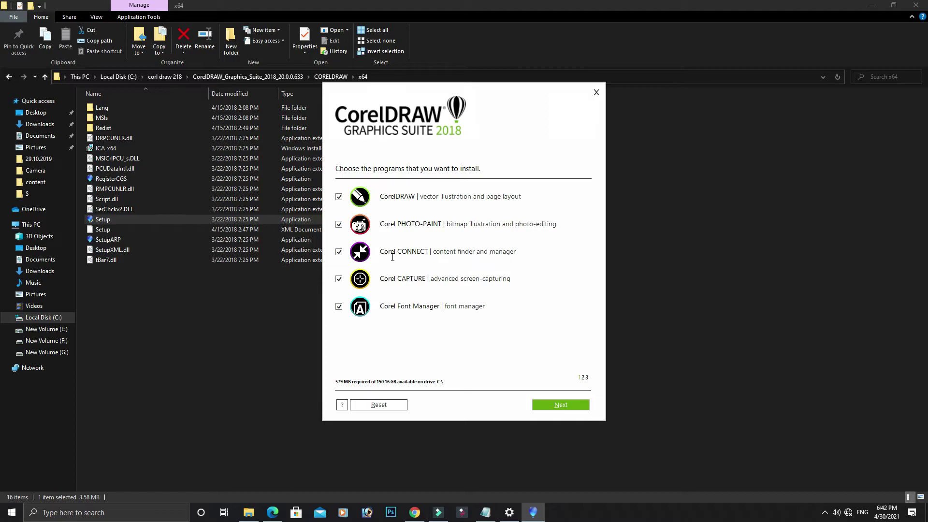
pyautogui.click(340, 280)
pyautogui.click(561, 405)
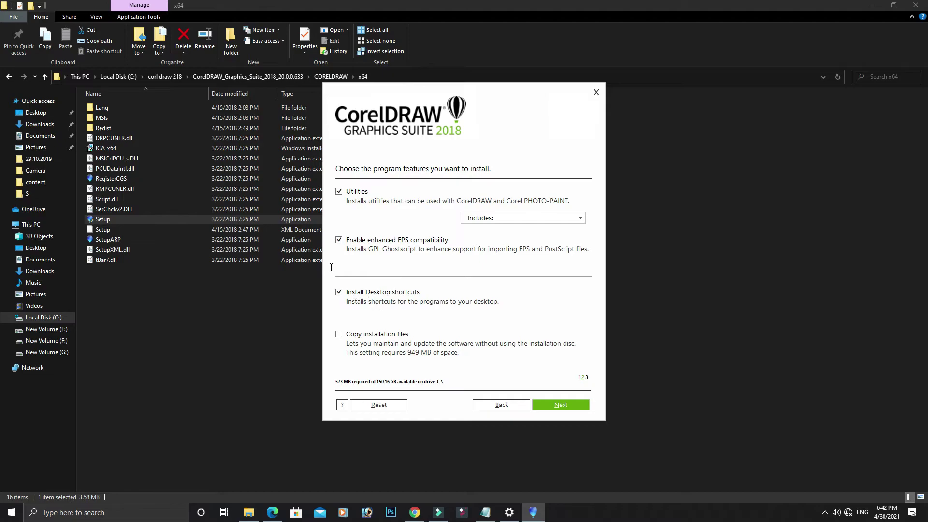
pyautogui.click(561, 405)
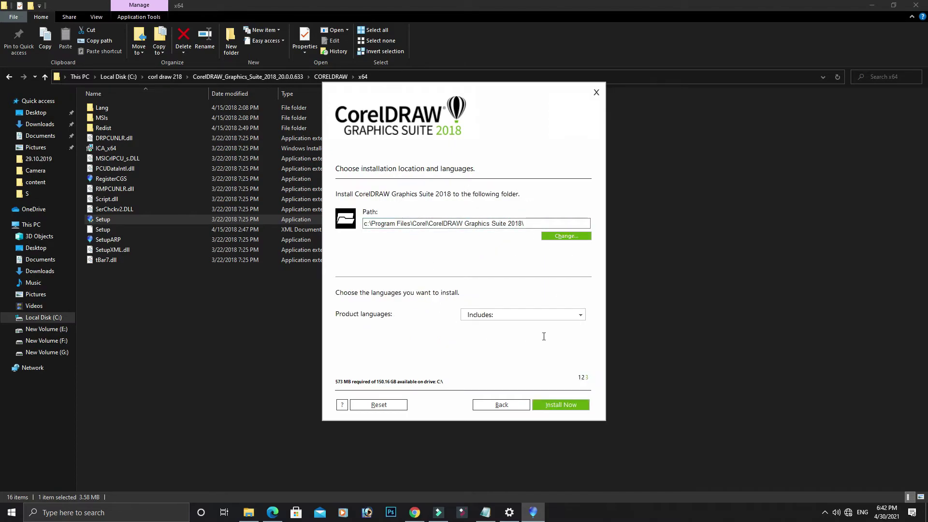
# Step: Inspect the Product languages dropdown list
pyautogui.click(546, 315)
pyautogui.click(546, 315)
pyautogui.click(545, 315)
# Step: Start the custom installation with Install Now and let it reach 52% while configuring the suite
pyautogui.click(560, 405)
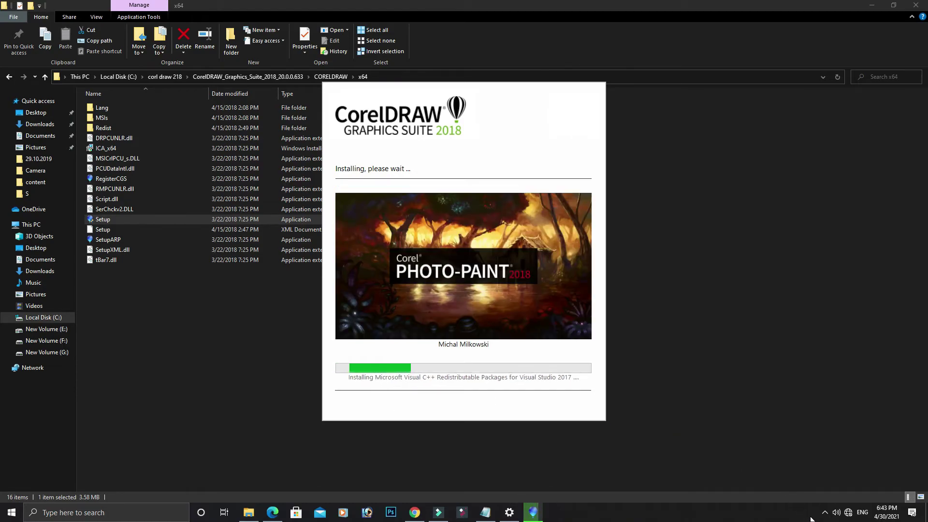
pyautogui.click(825, 512)
pyautogui.click(842, 496)
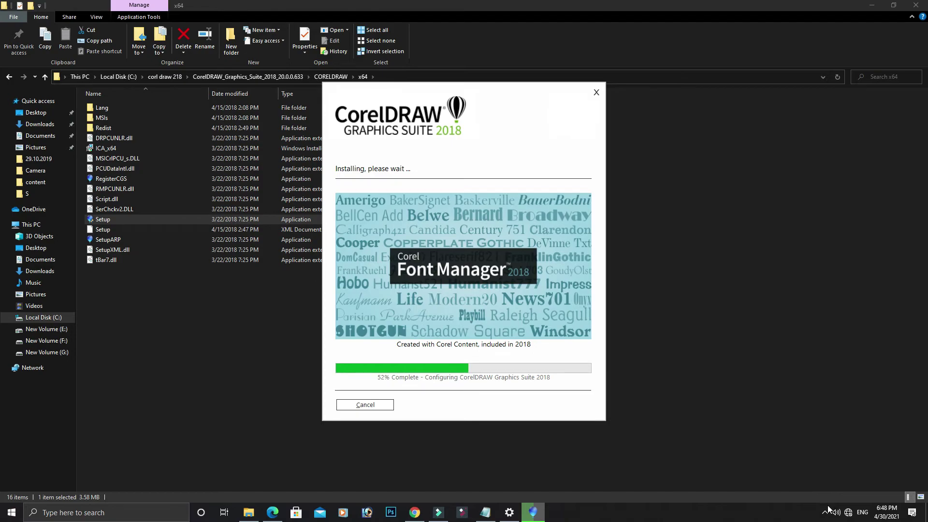
pyautogui.click(824, 512)
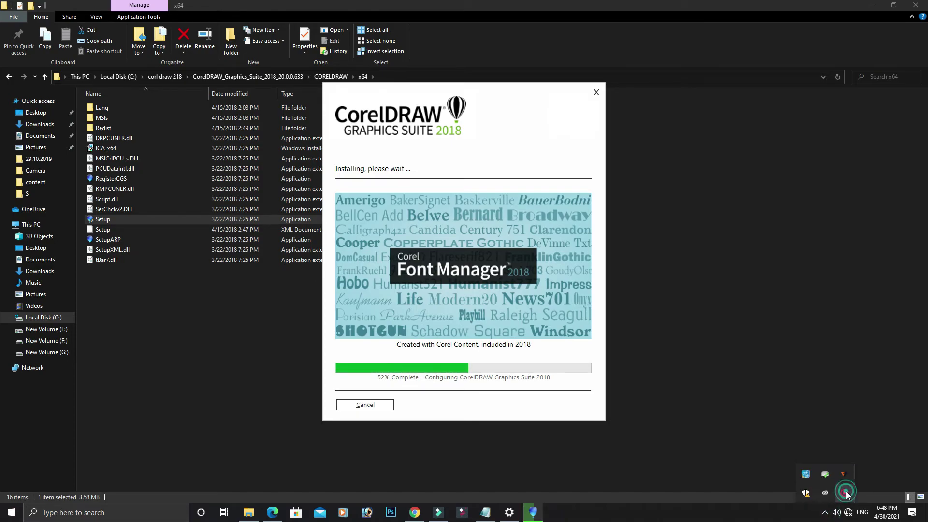
pyautogui.click(846, 492)
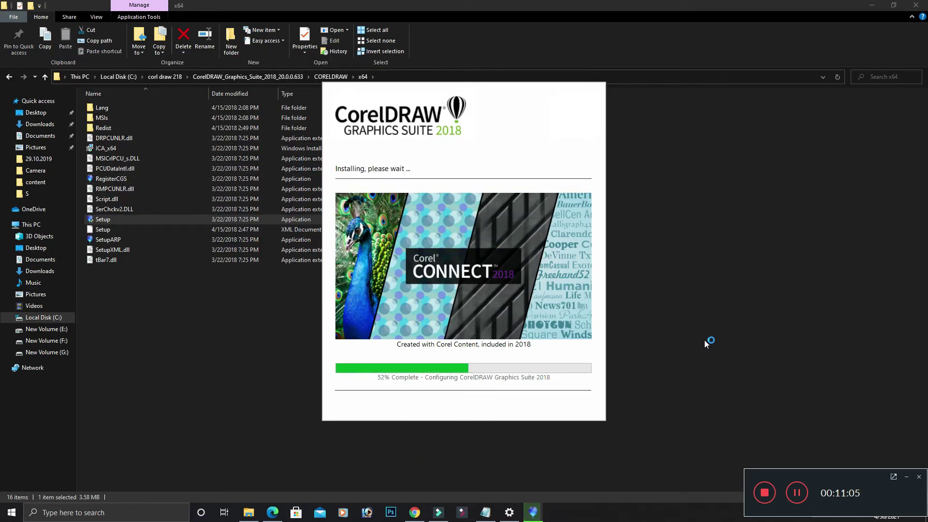
# Step: Pause the recording, minimize CorelDRAW, and select the new Corel desktop shortcuts
pyautogui.click(797, 492)
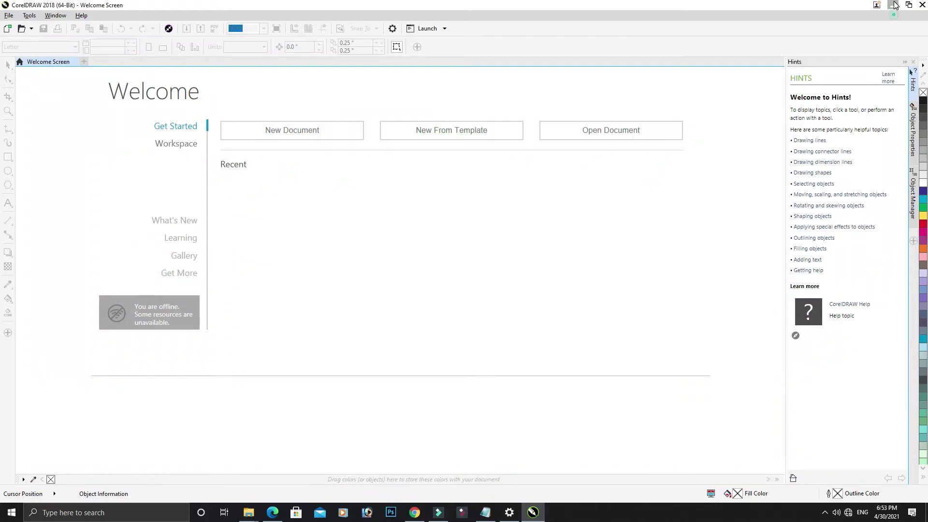
pyautogui.click(894, 5)
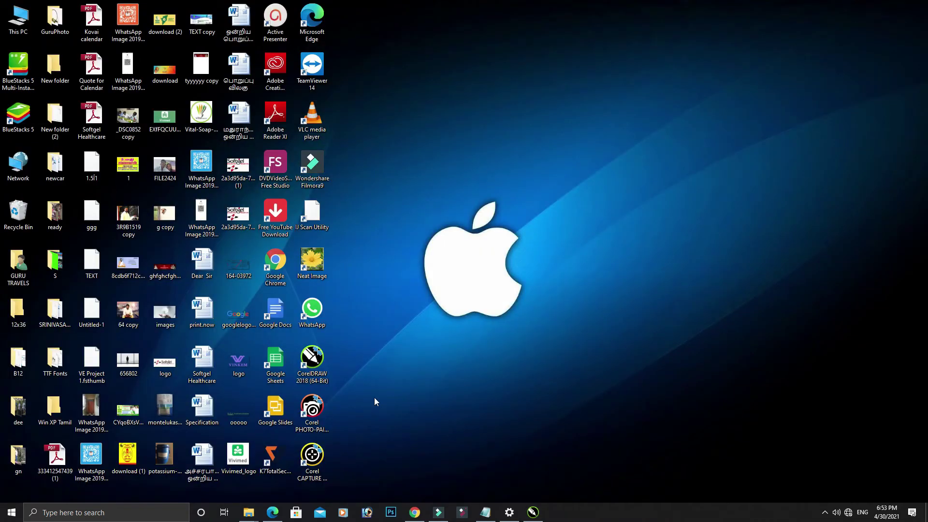
pyautogui.moveTo(380, 143); pyautogui.dragTo(398, 440)
pyautogui.moveTo(360, 351)
pyautogui.mouseDown()
pyautogui.moveTo(295, 427)
pyautogui.moveTo(334, 464)
pyautogui.mouseUp()
# Step: Review the recently added Corel apps in Start's All apps list, then restore CorelDRAW's Welcome Screen
pyautogui.click(12, 512)
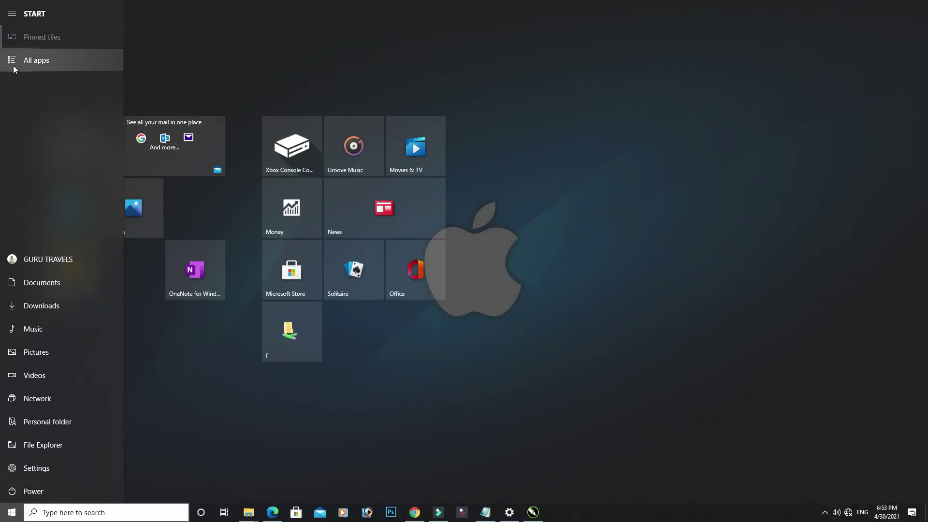
pyautogui.click(14, 66)
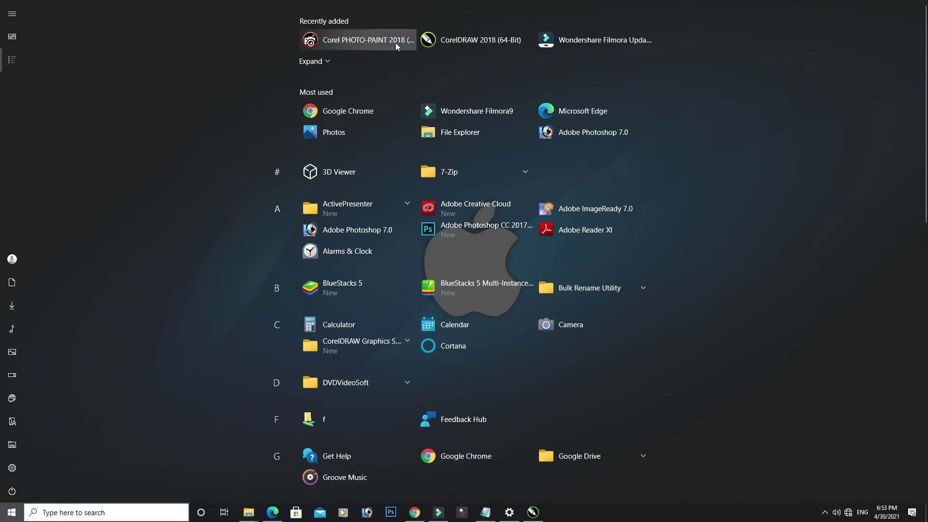
pyautogui.click(808, 13)
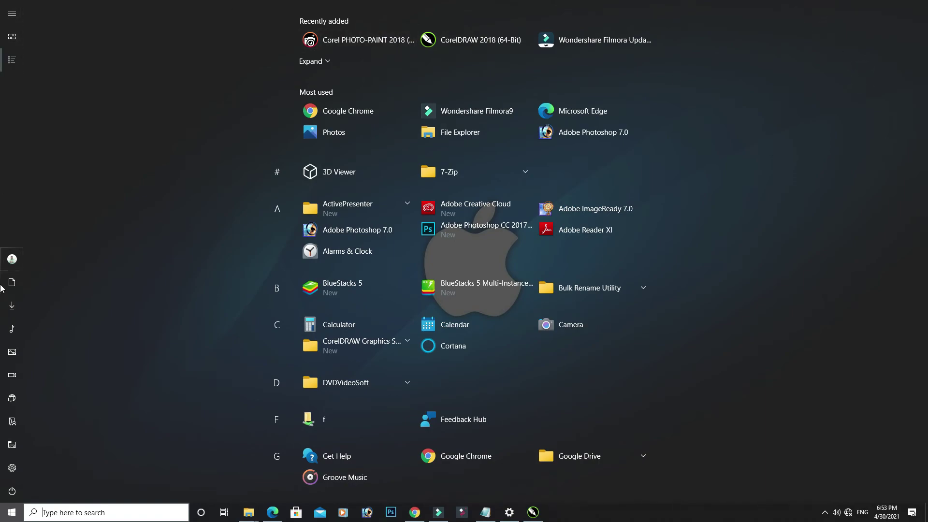
pyautogui.click(211, 446)
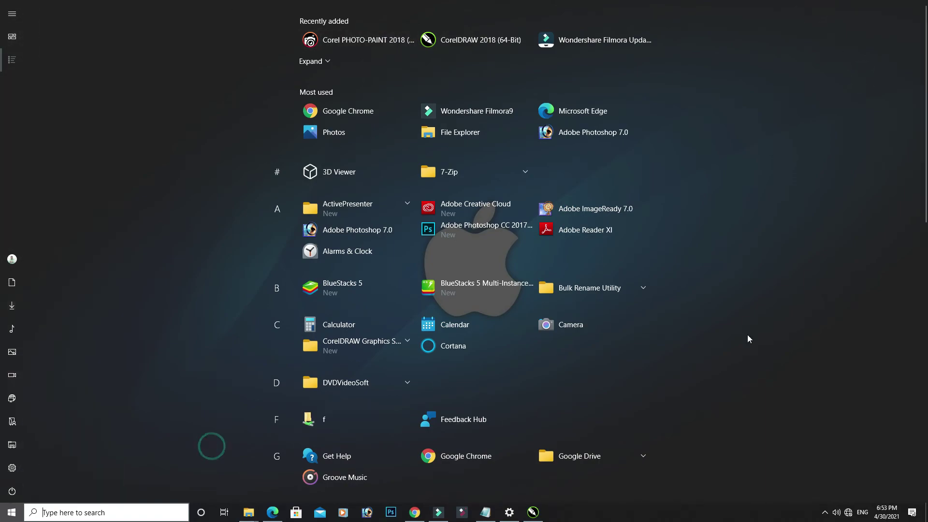
pyautogui.click(11, 512)
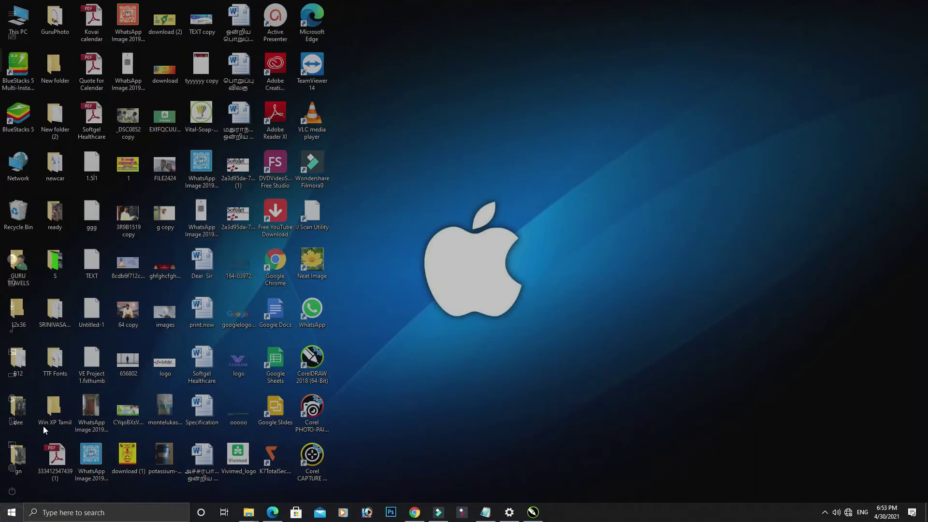
pyautogui.click(515, 32)
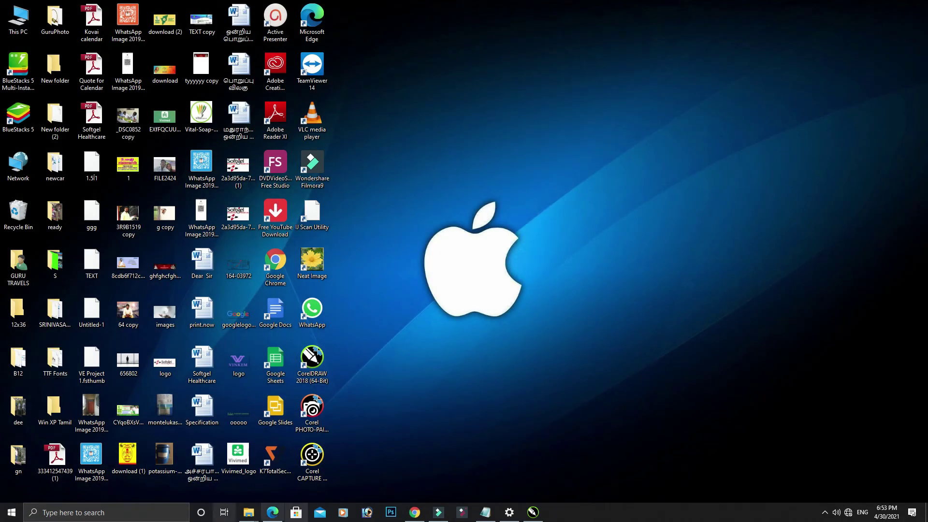
pyautogui.click(533, 512)
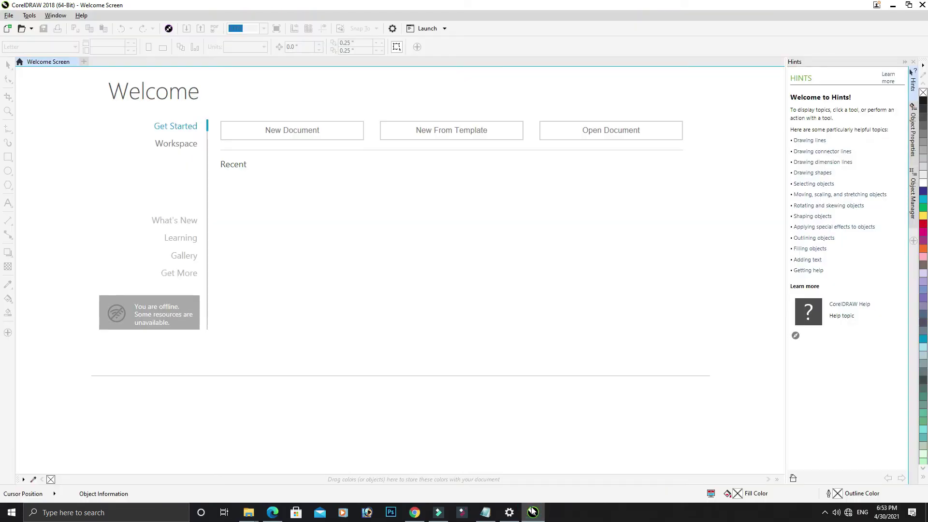
# Step: Create a new document from the Welcome Screen, keeping the Letter preset, to get Untitled-1
pyautogui.moveTo(532, 512)
pyautogui.click(310, 137)
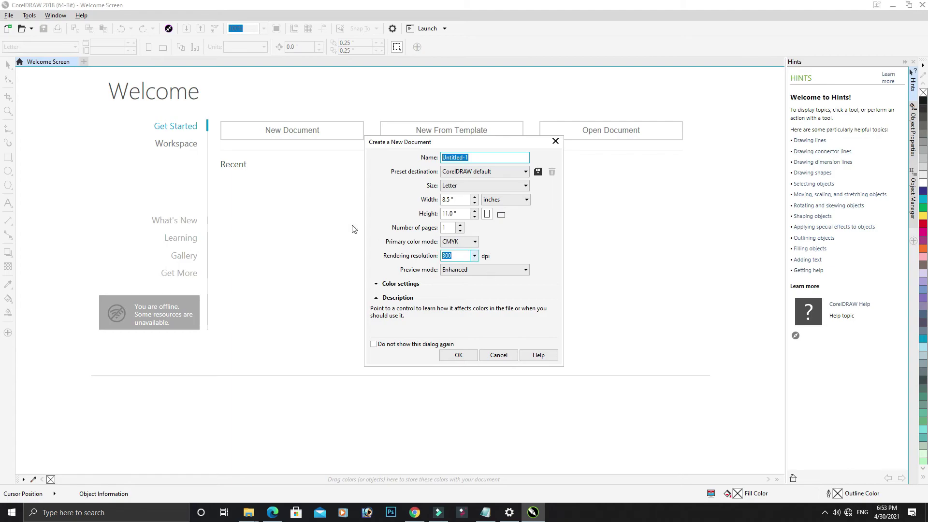
pyautogui.click(442, 357)
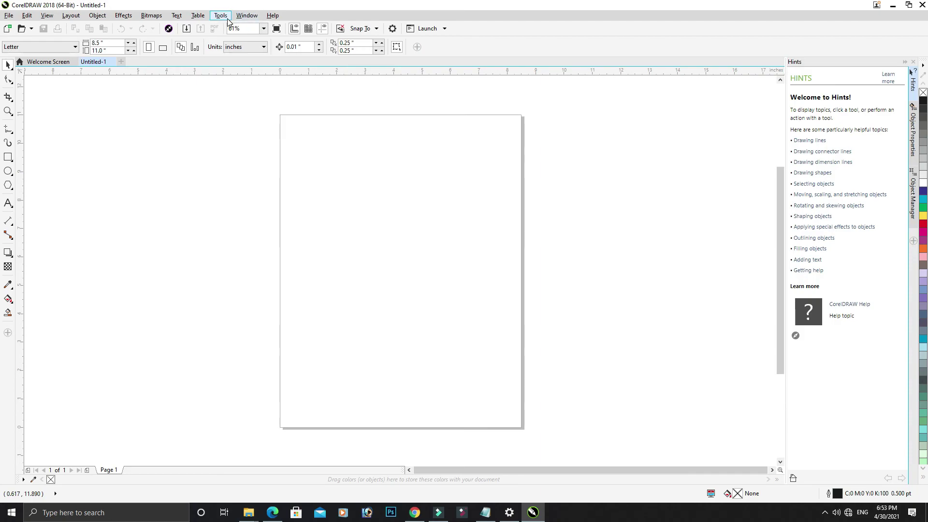
pyautogui.click(236, 19)
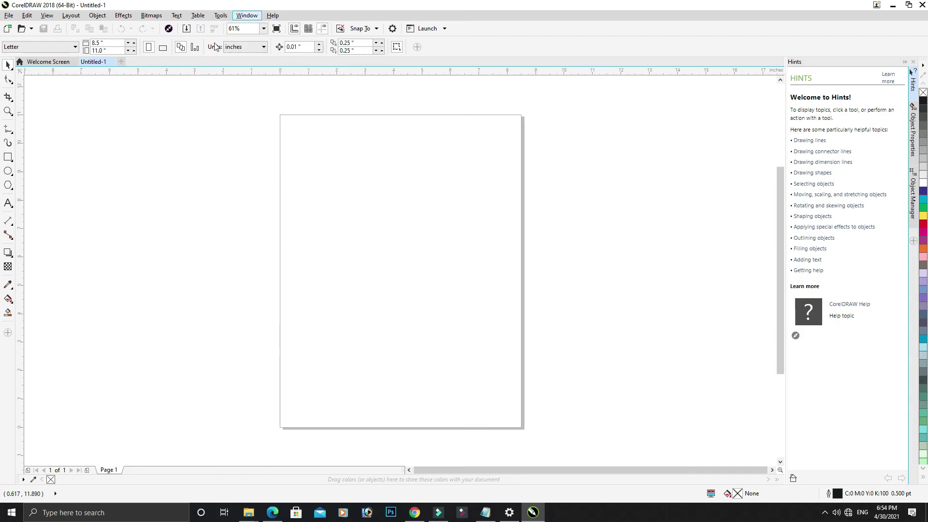
pyautogui.click(221, 15)
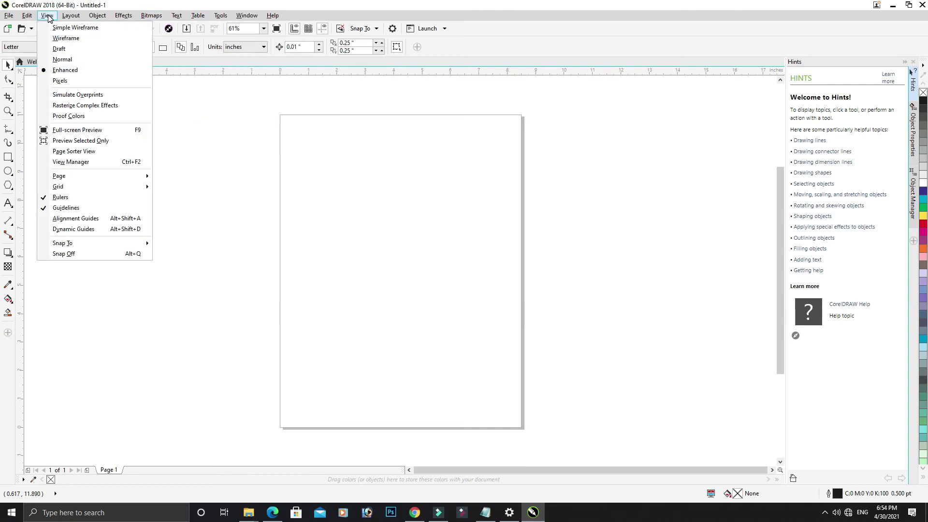
pyautogui.moveTo(71, 22)
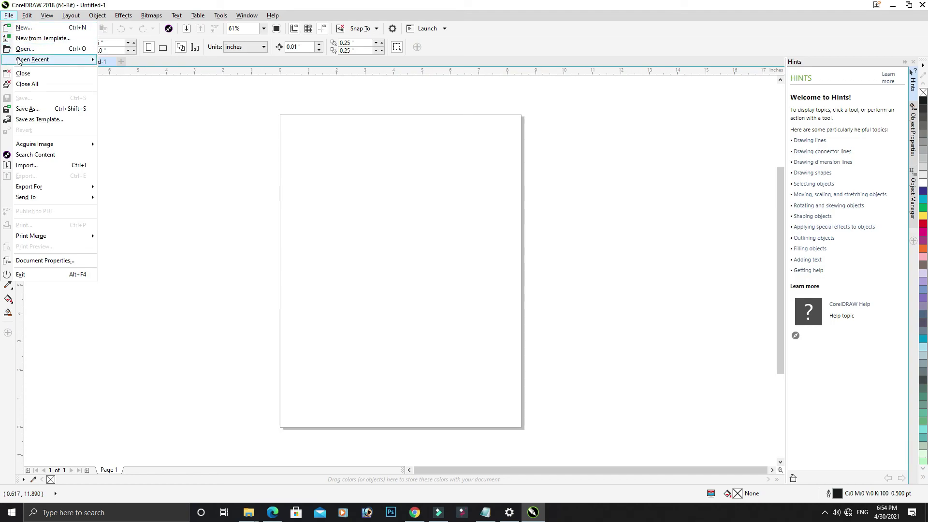
pyautogui.moveTo(19, 62)
pyautogui.click(126, 166)
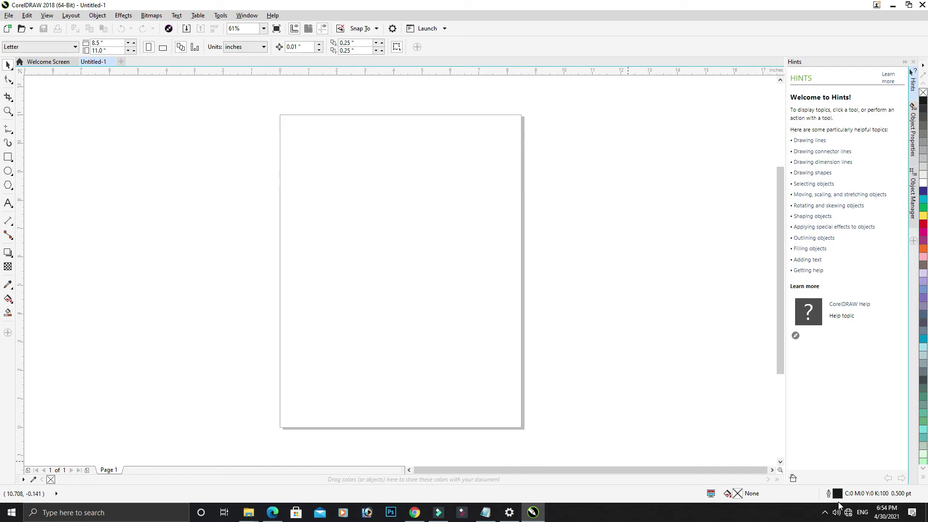
pyautogui.click(825, 513)
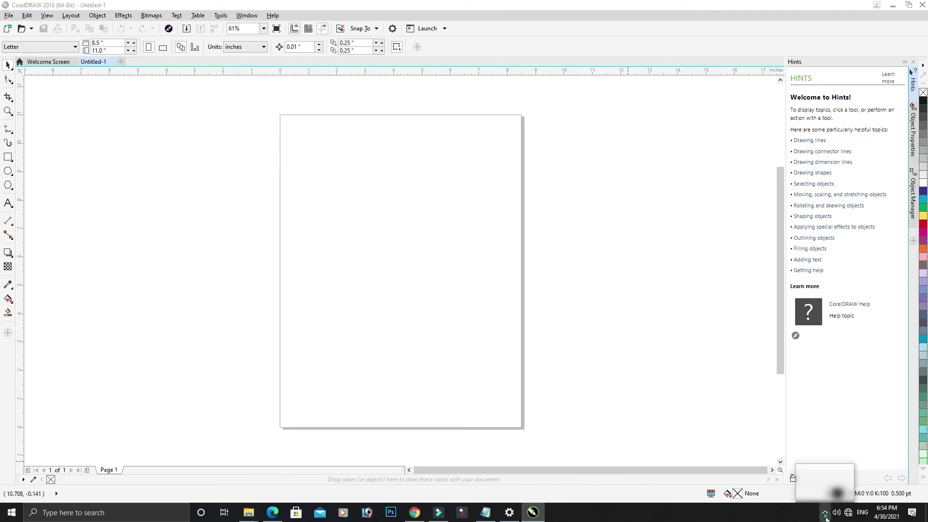
pyautogui.click(843, 497)
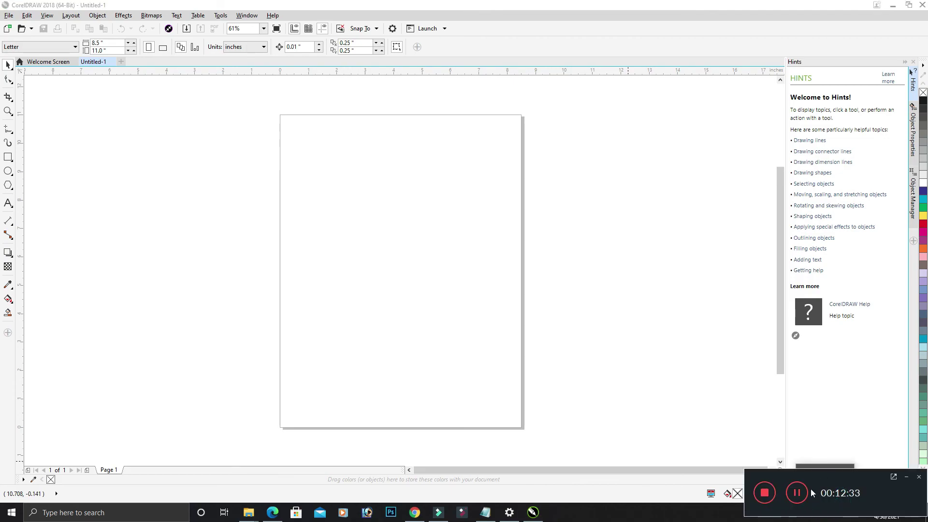
pyautogui.click(760, 498)
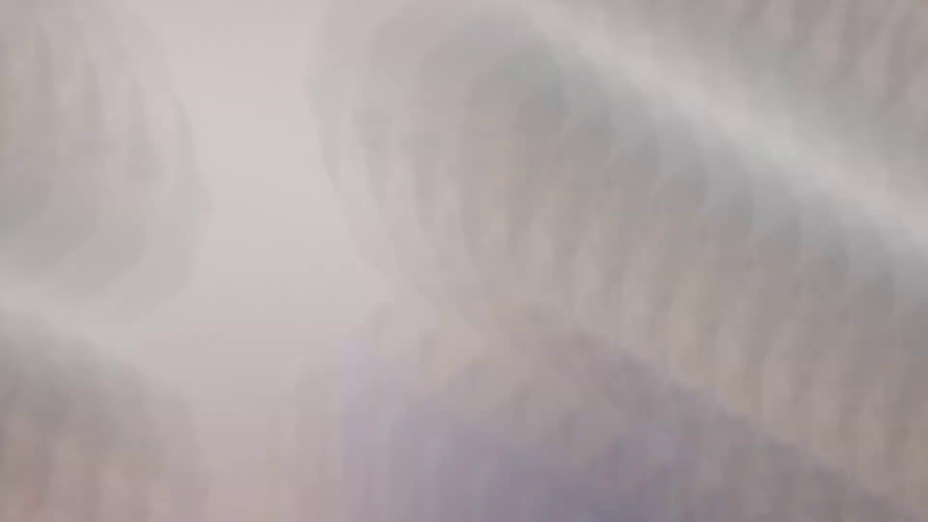